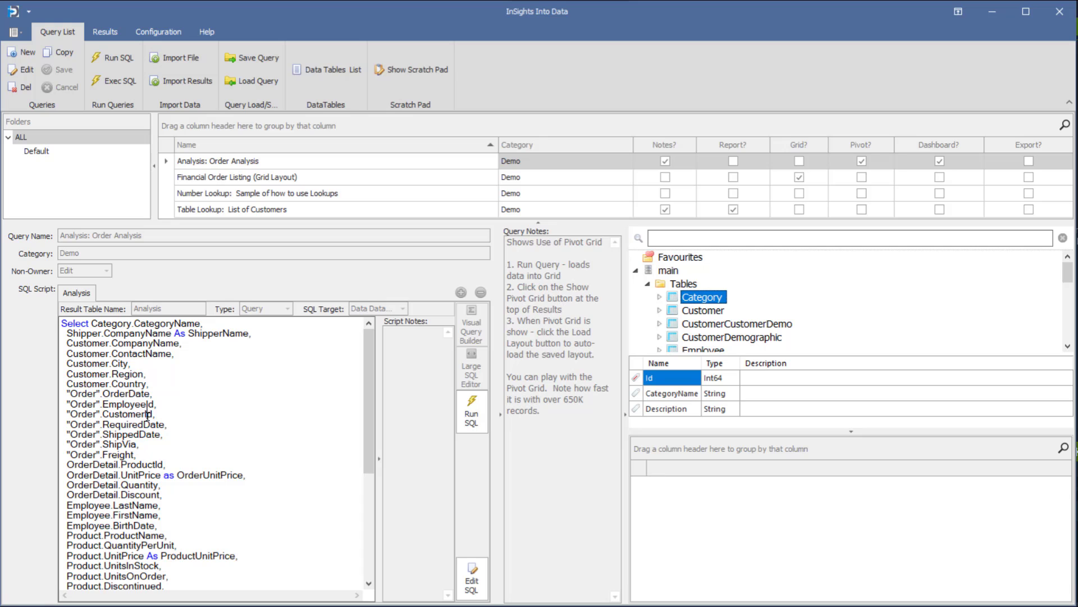
Review the Analysis SQL script and run the Order Analysis query to load its records into the results grid
scroll(147, 422, "down", 6)
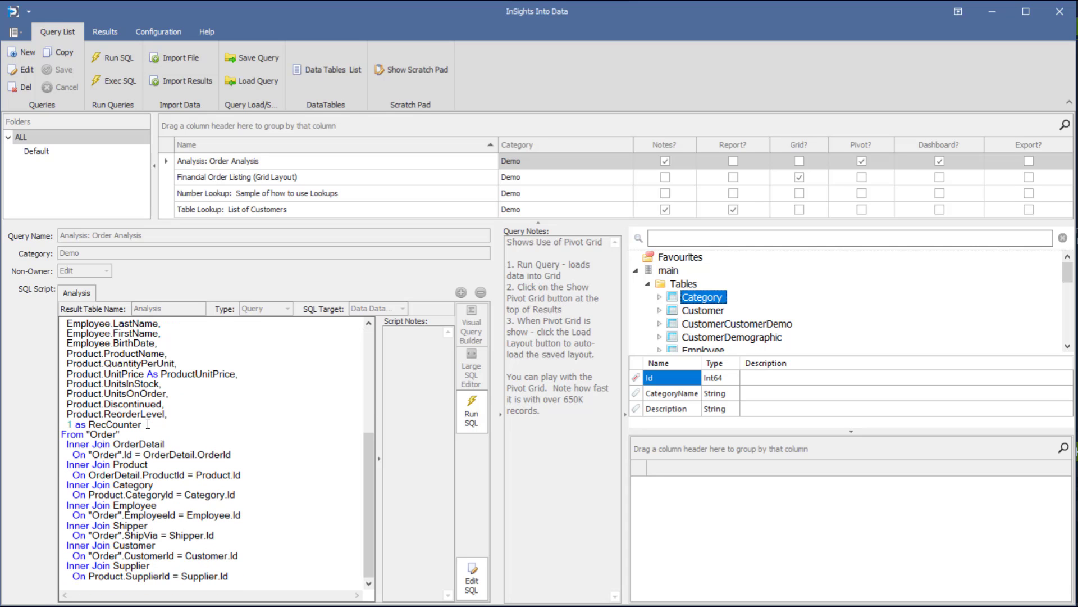
scroll(148, 424, "up", 6)
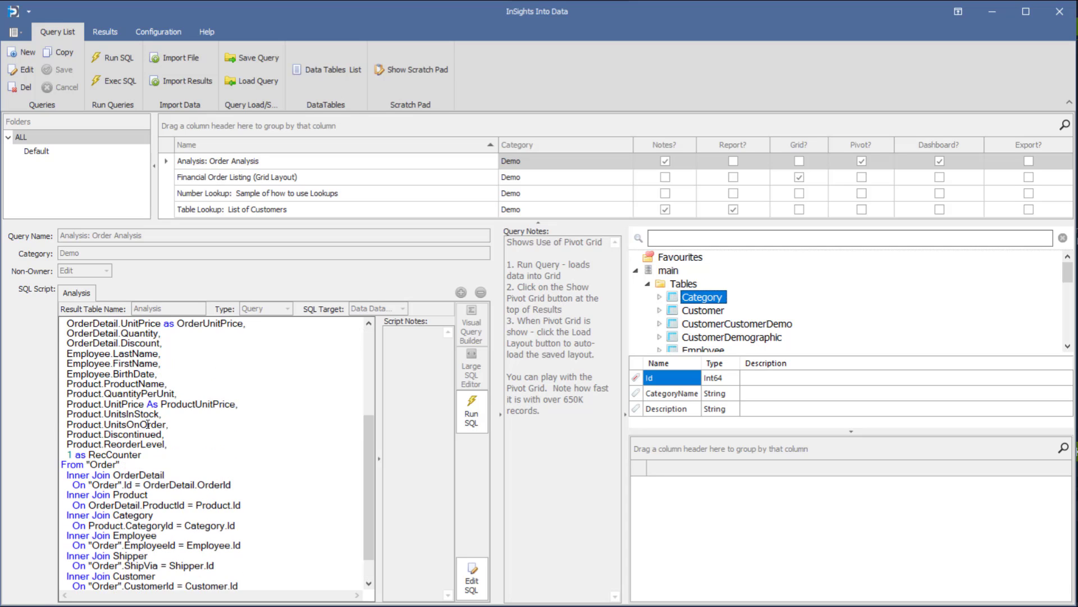
left_click(116, 61)
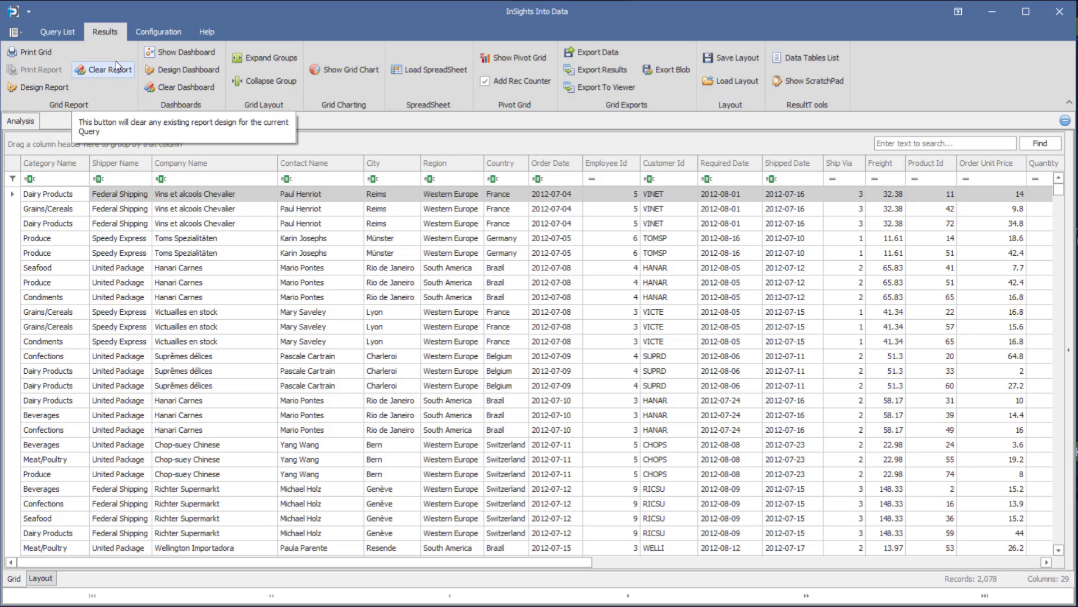
left_click(234, 194)
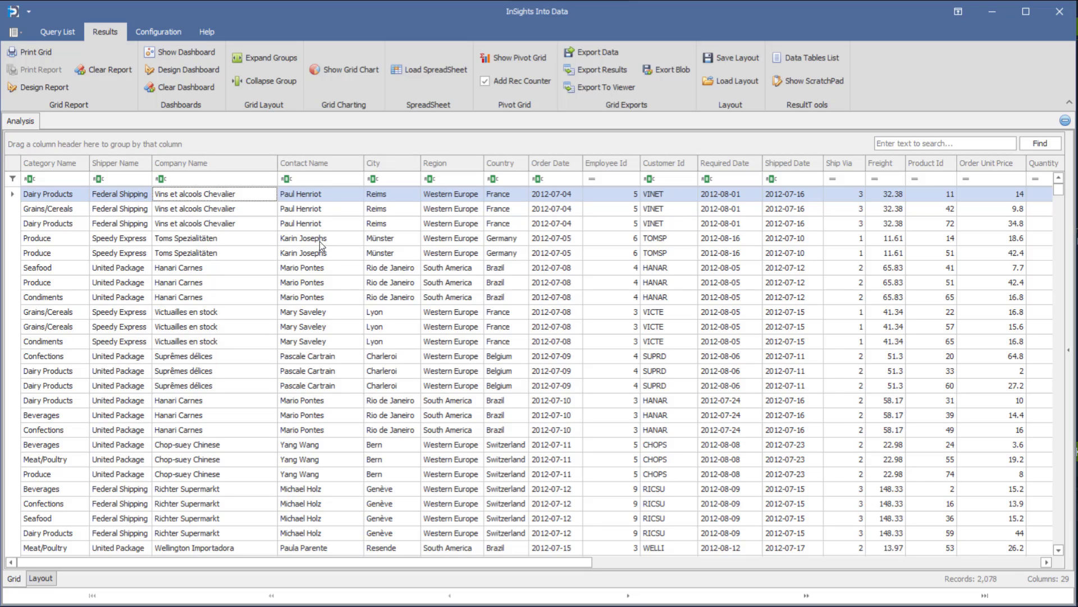
right_click(243, 167)
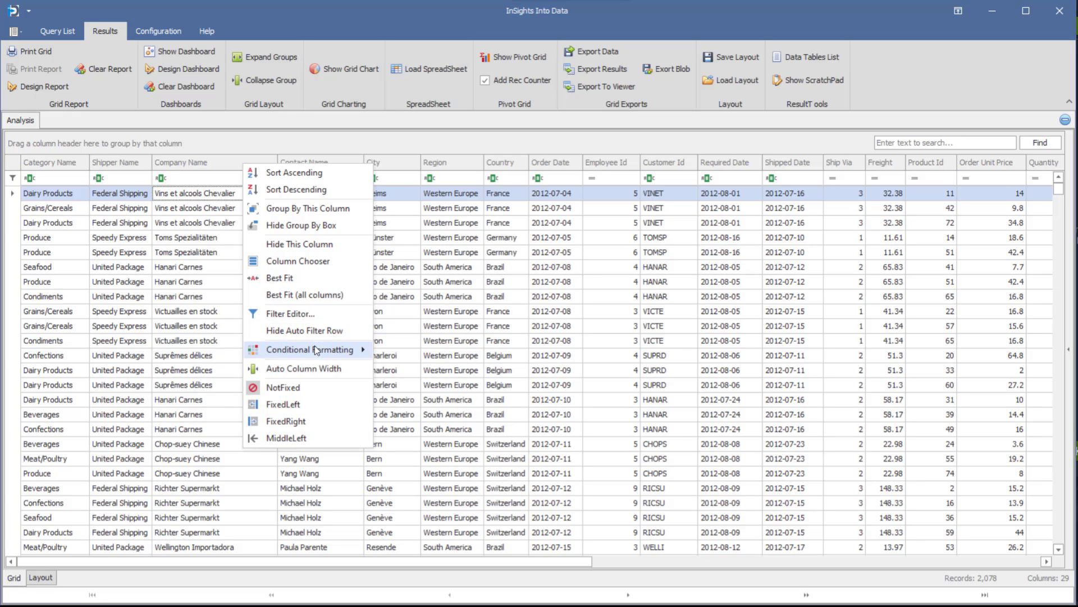
mouse_move(316, 349)
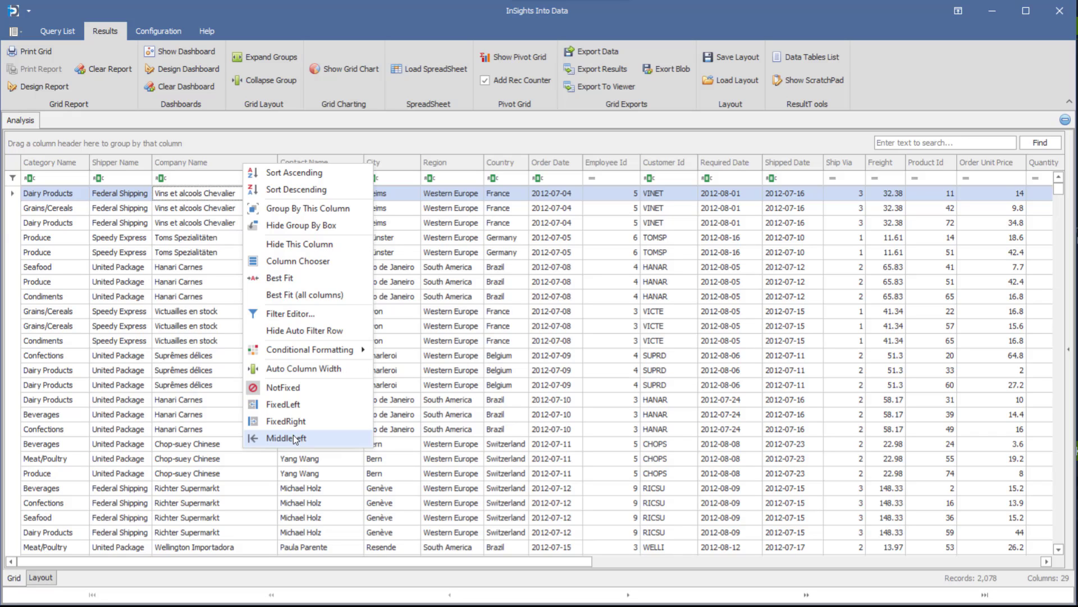
left_click(215, 192)
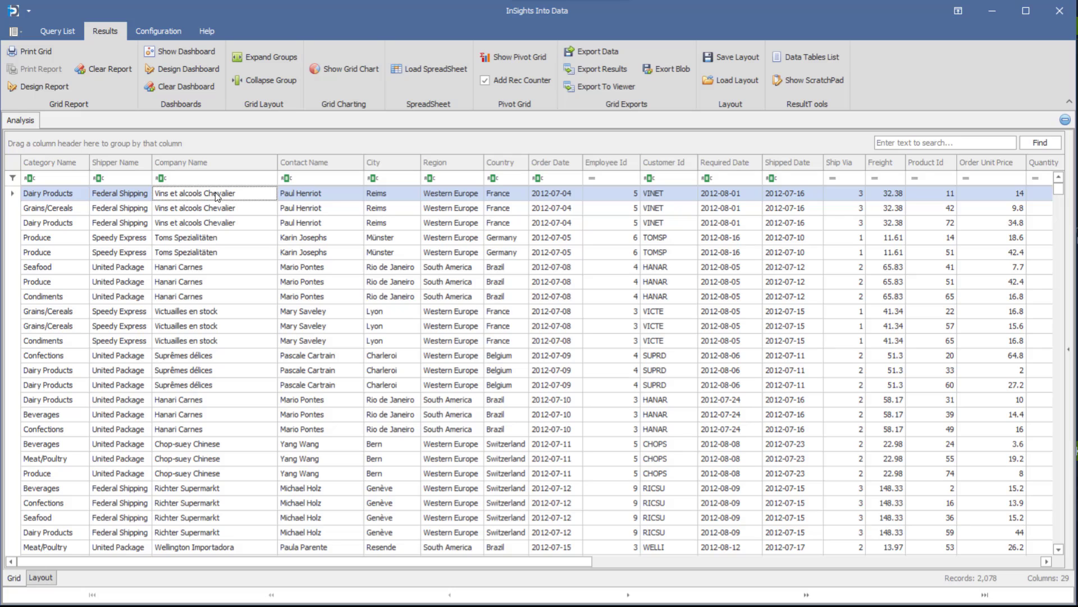
Filter the City column for "Bern" using the filter row and clear that filter again
left_click(398, 180)
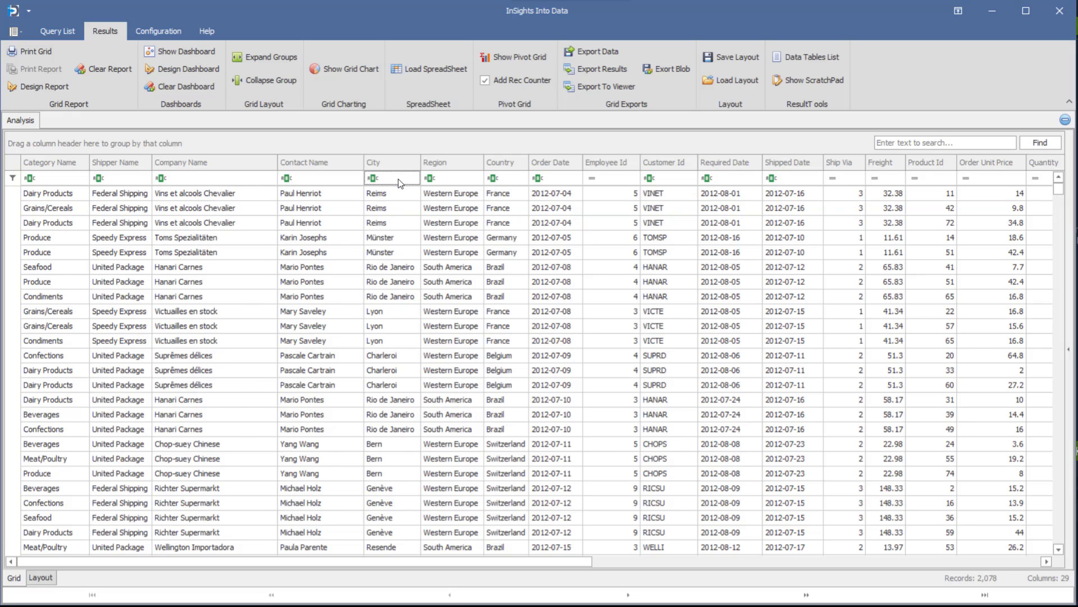
type("Bern")
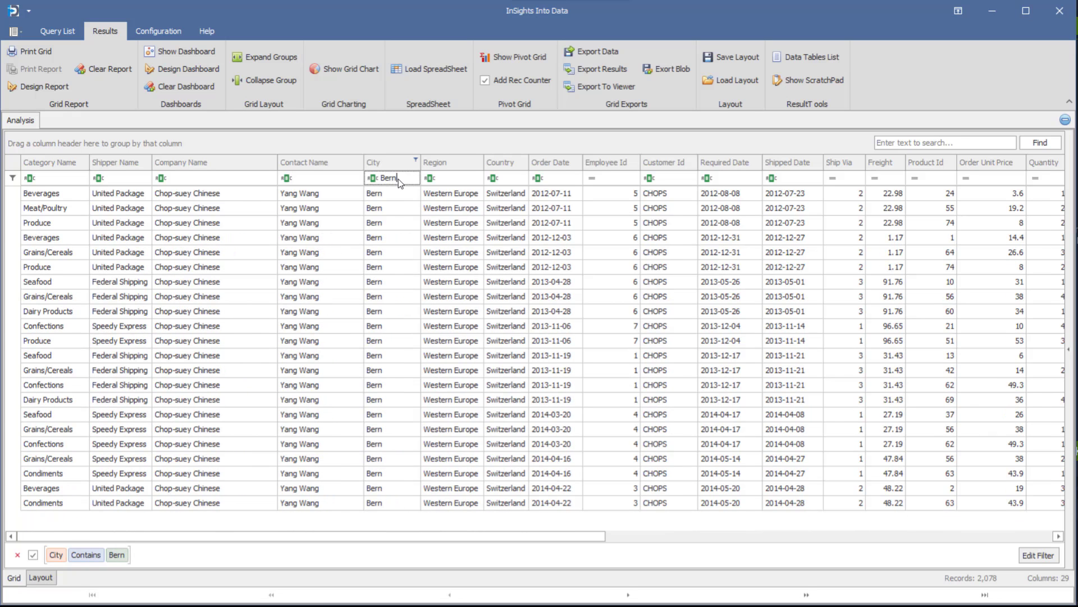
key("BackSpace")
key("BackSpace")
key("BackSpace")
key("BackSpace")
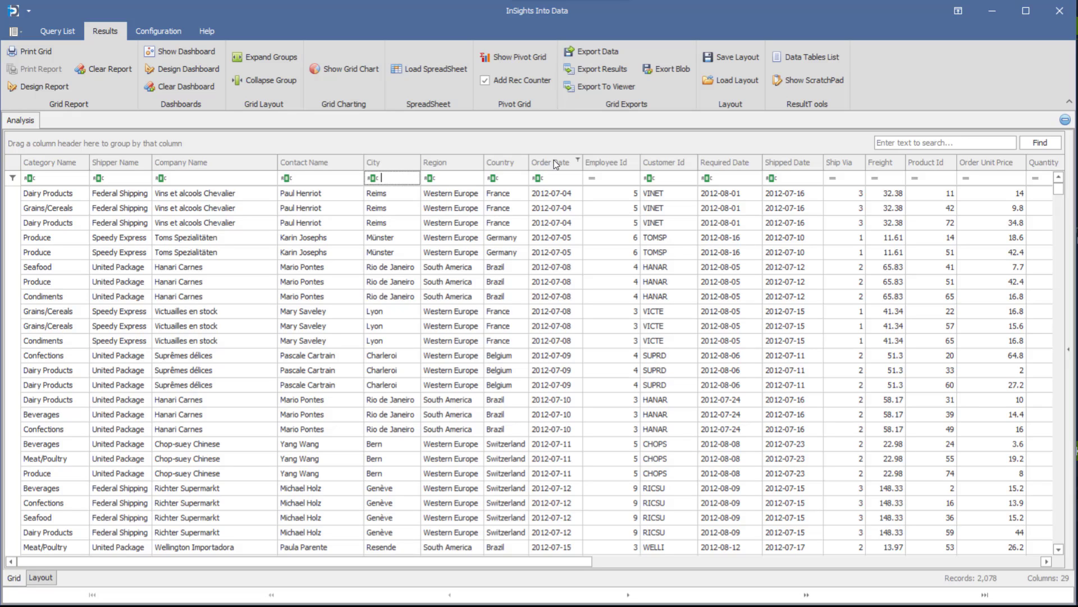
Search the whole results grid for "Bern" and clear the search text
left_click(905, 144)
type("Bern")
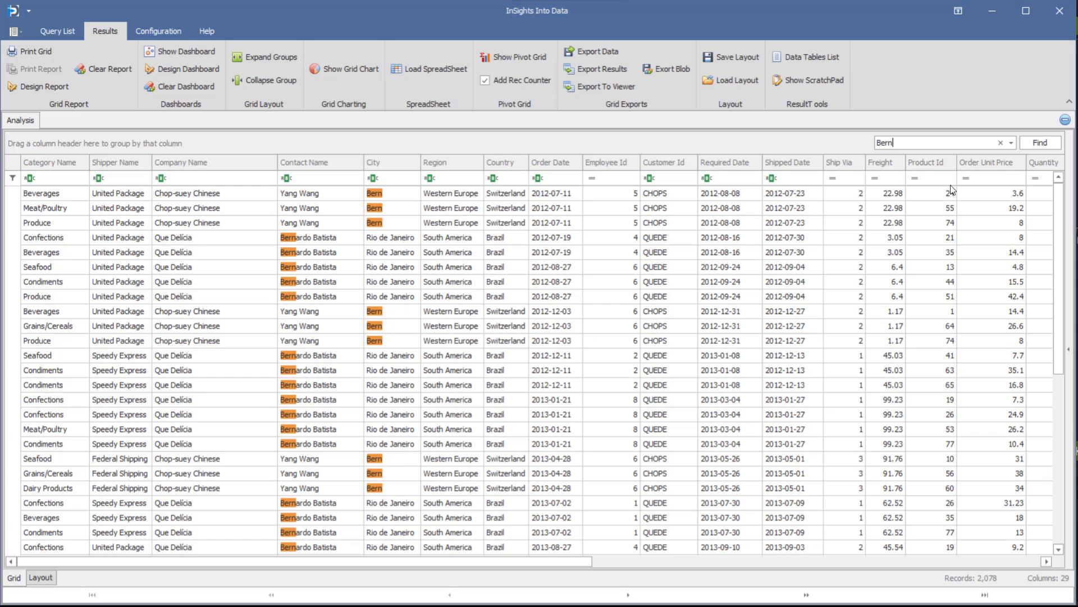
left_click(1011, 143)
left_click(1011, 143)
left_click(1001, 143)
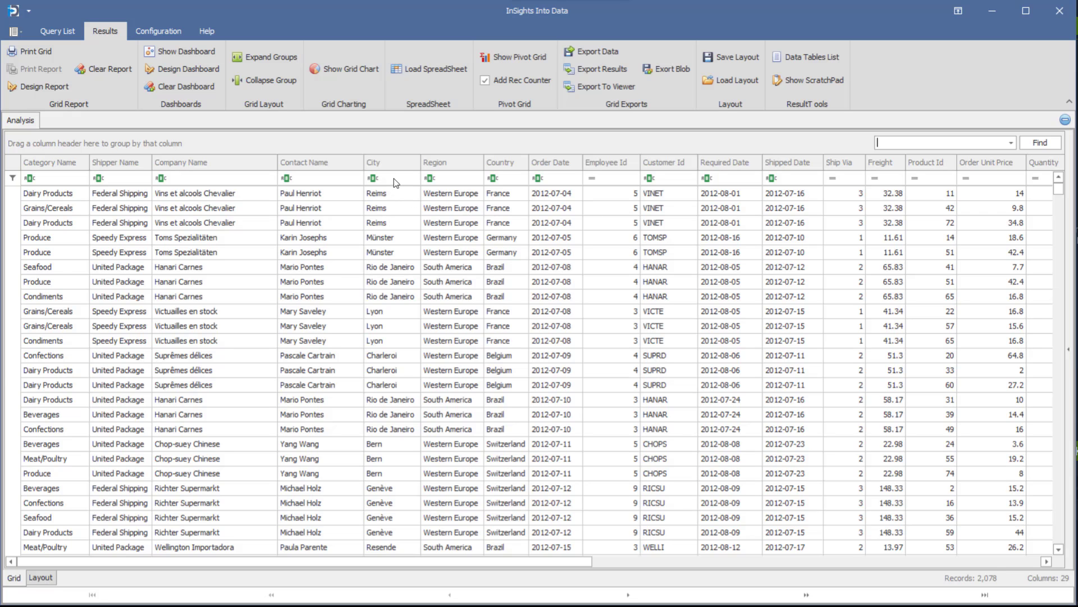
Filter the City column to the value Anchorage from its value list and remove that selection again
left_click(417, 161)
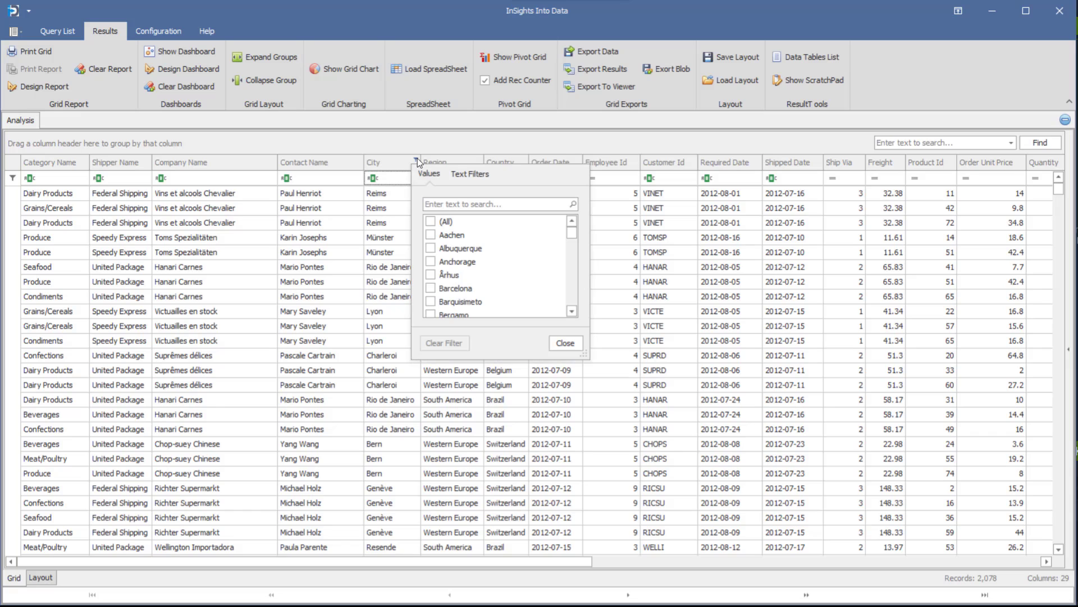
left_click(430, 262)
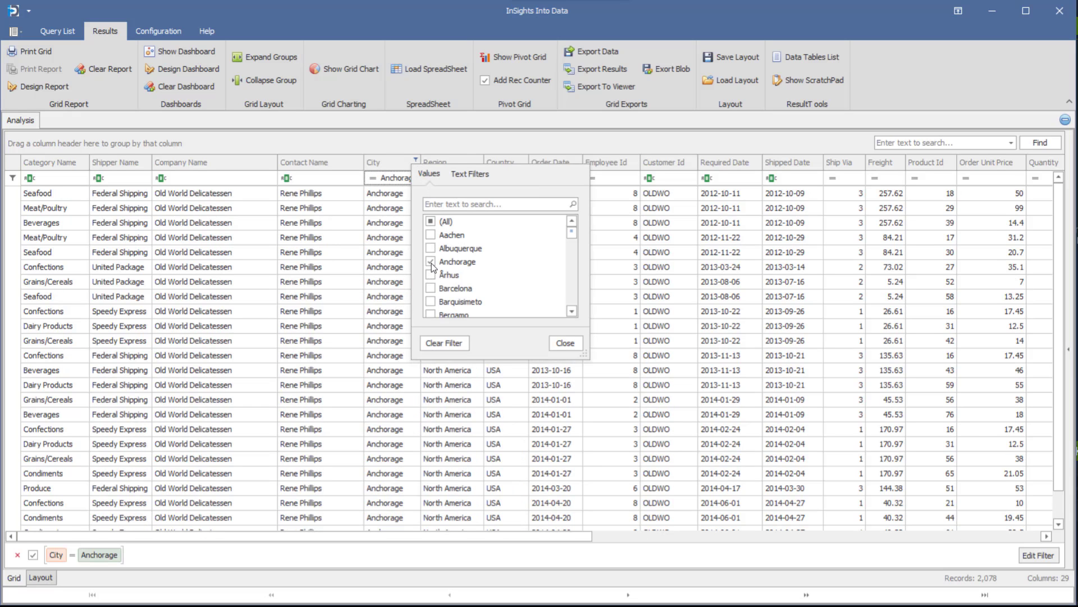
left_click(430, 261)
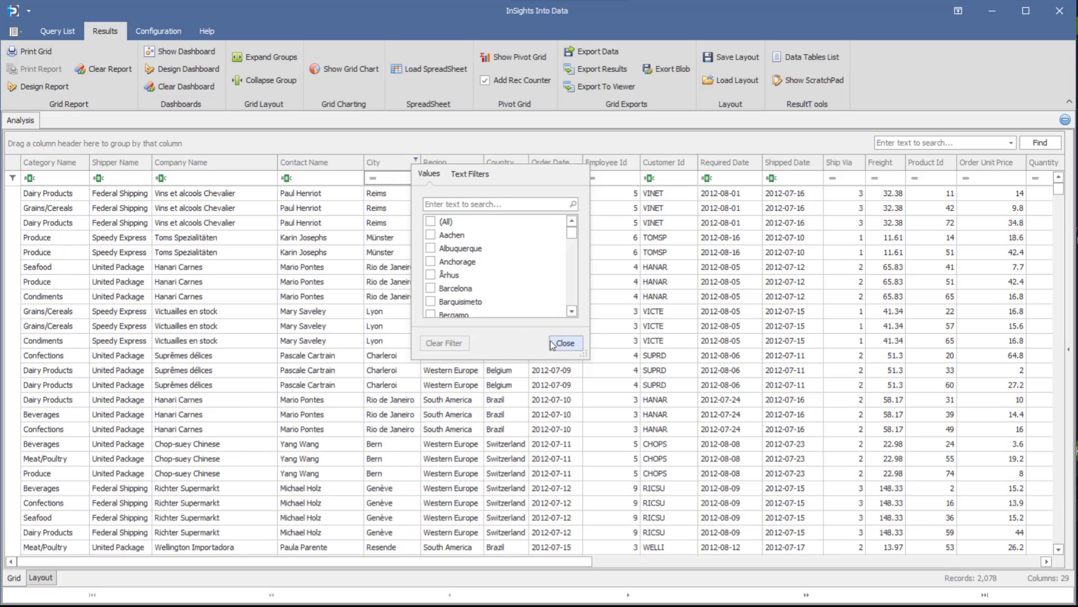
Examine the text filter conditions offered for the City column and close the filter without applying one
left_click(465, 179)
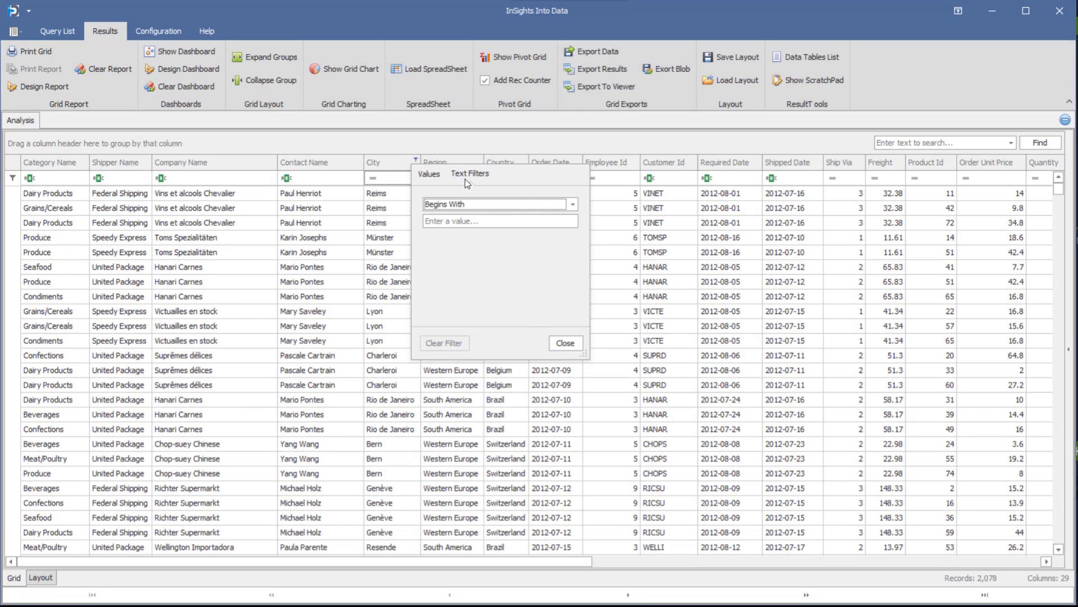
left_click(573, 205)
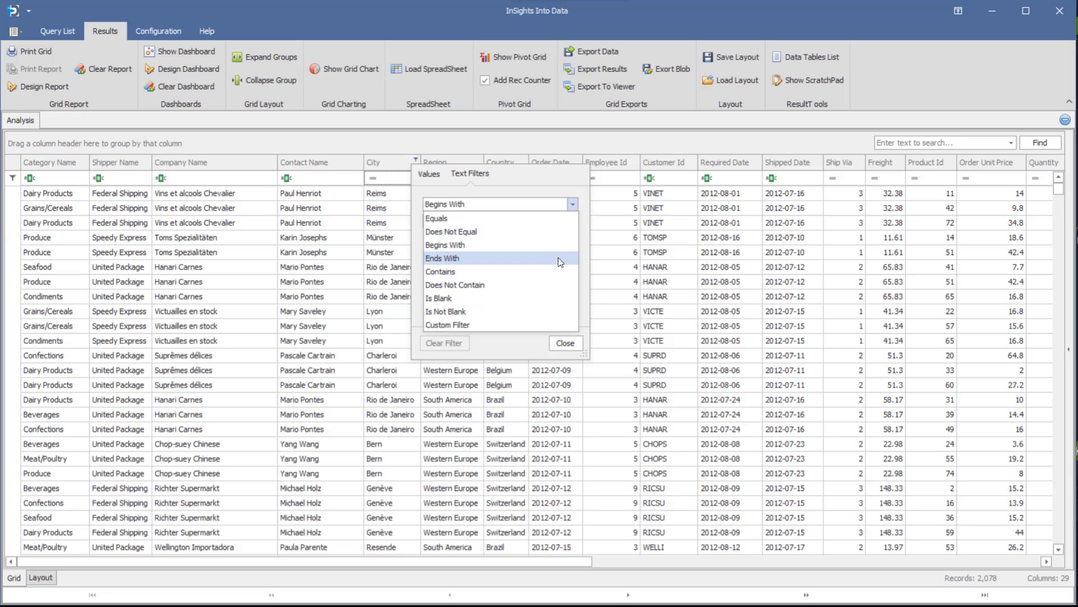
left_click(498, 188)
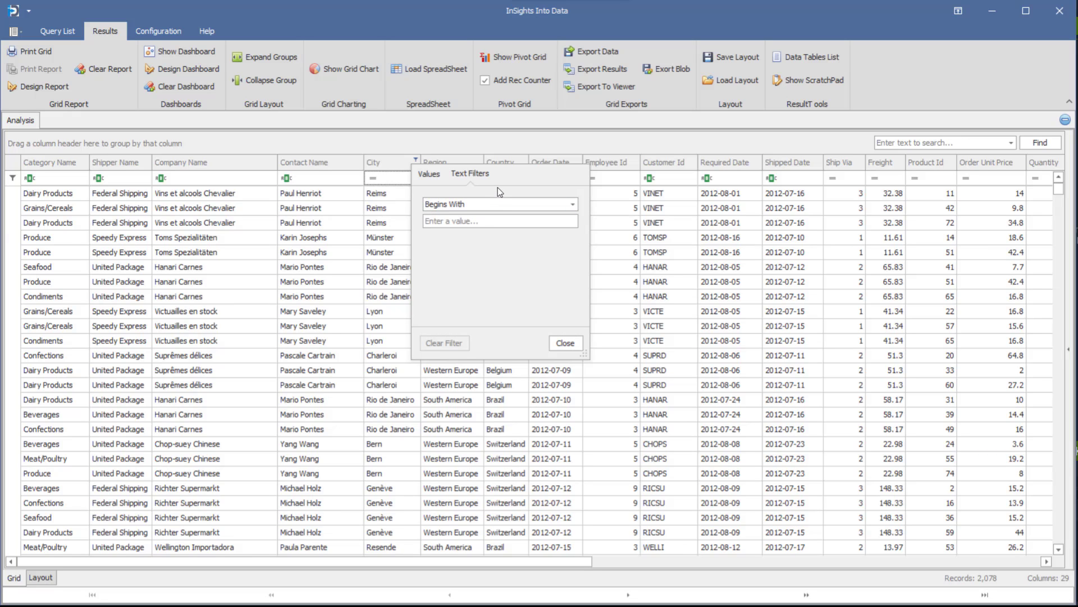
left_click(497, 221)
left_click(564, 344)
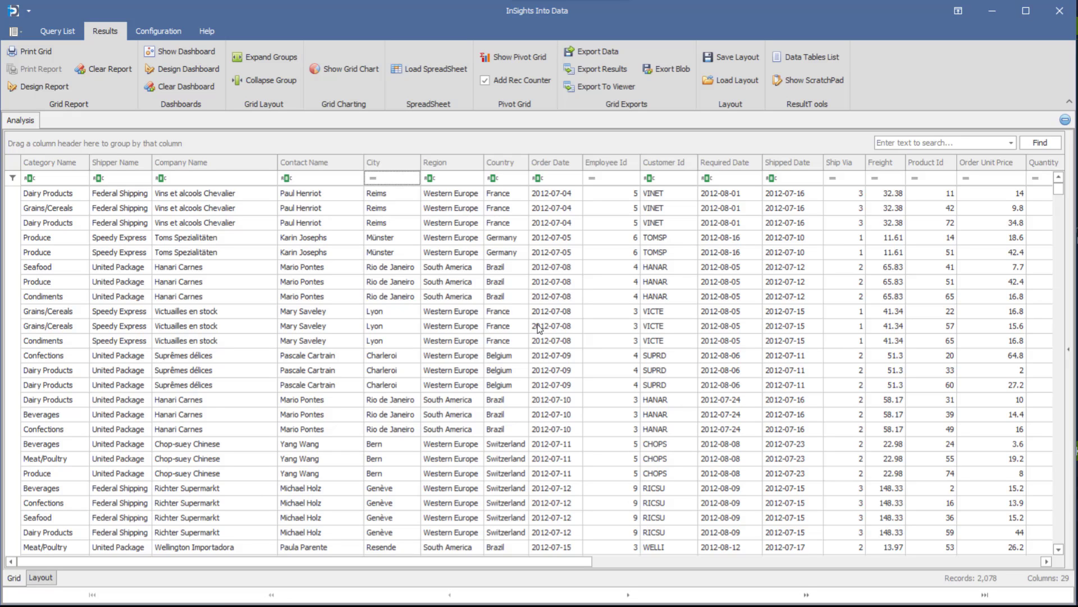
Sort the results grid by Category Name in ascending order
left_click(458, 179)
left_click(229, 167)
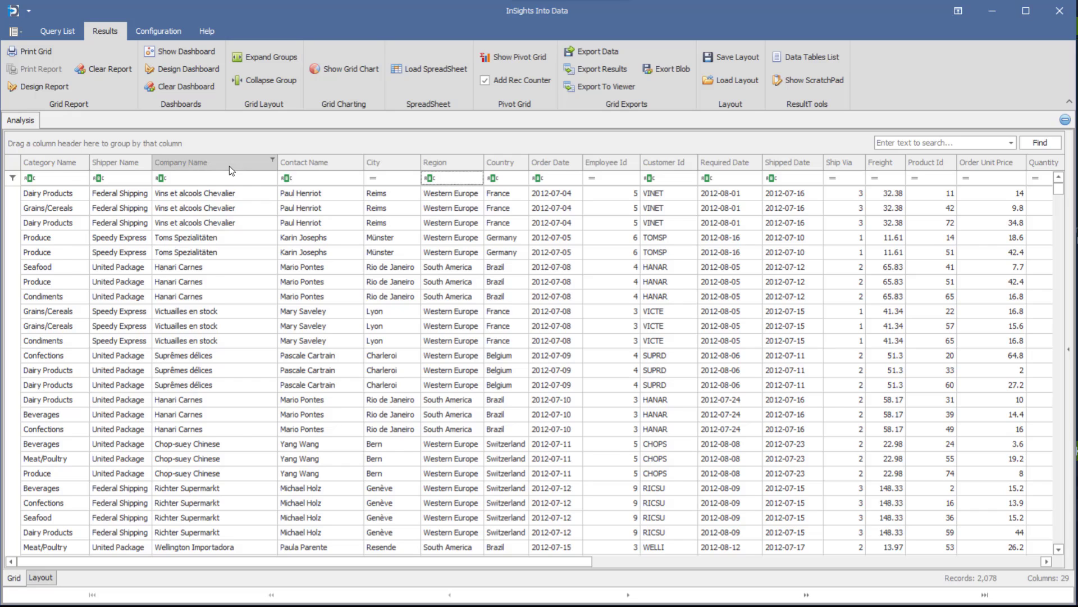
left_click(229, 166)
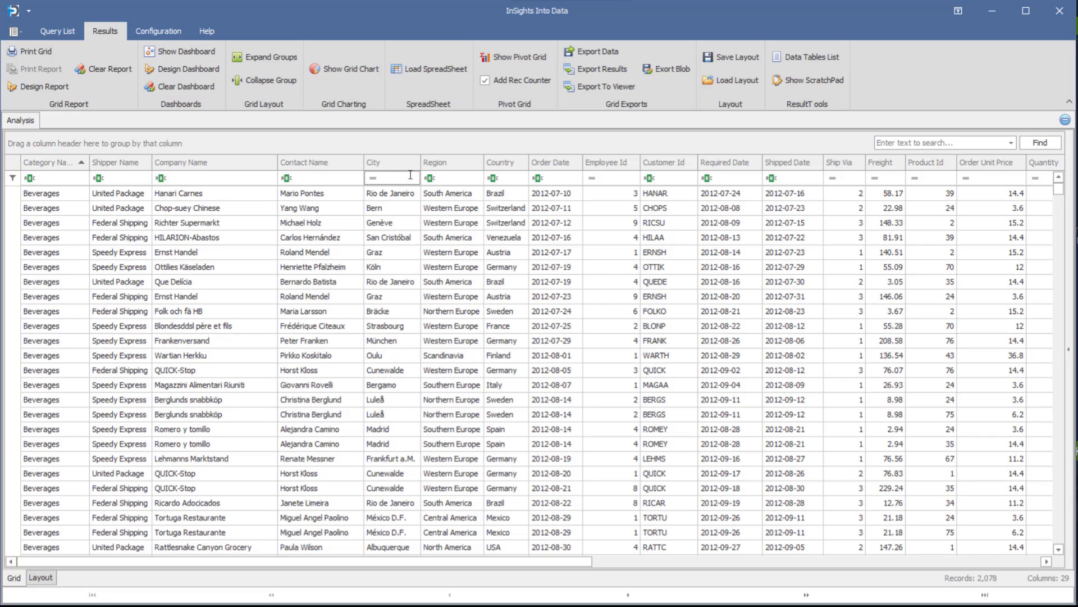
Add a conditional formatting rule formatting entire rows whose City equals "Bern" with Red Fill with Red Text, and check the highlighted rows
right_click(410, 167)
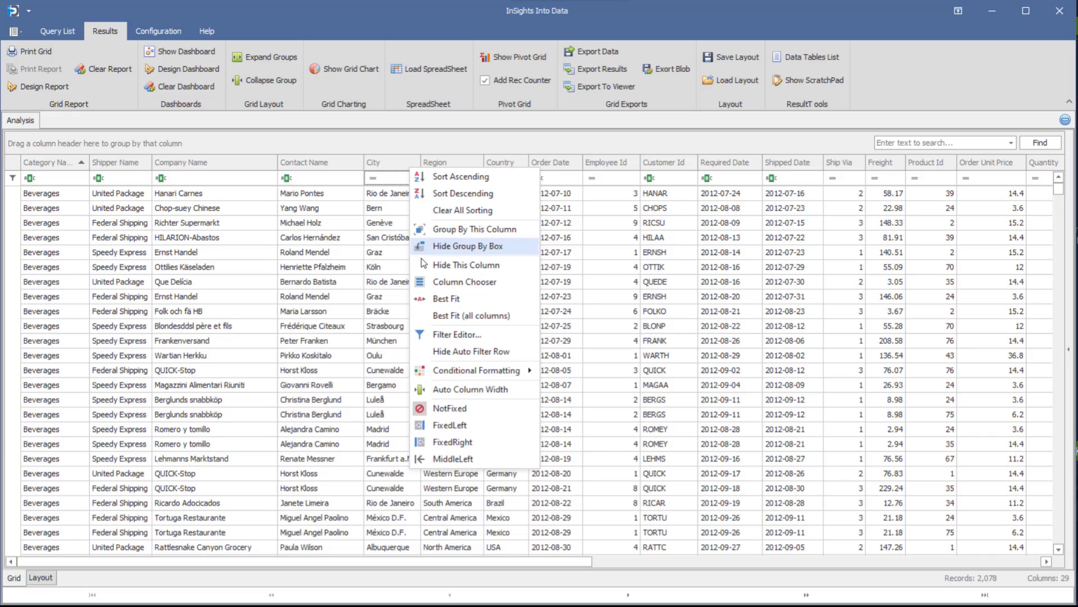
mouse_move(484, 374)
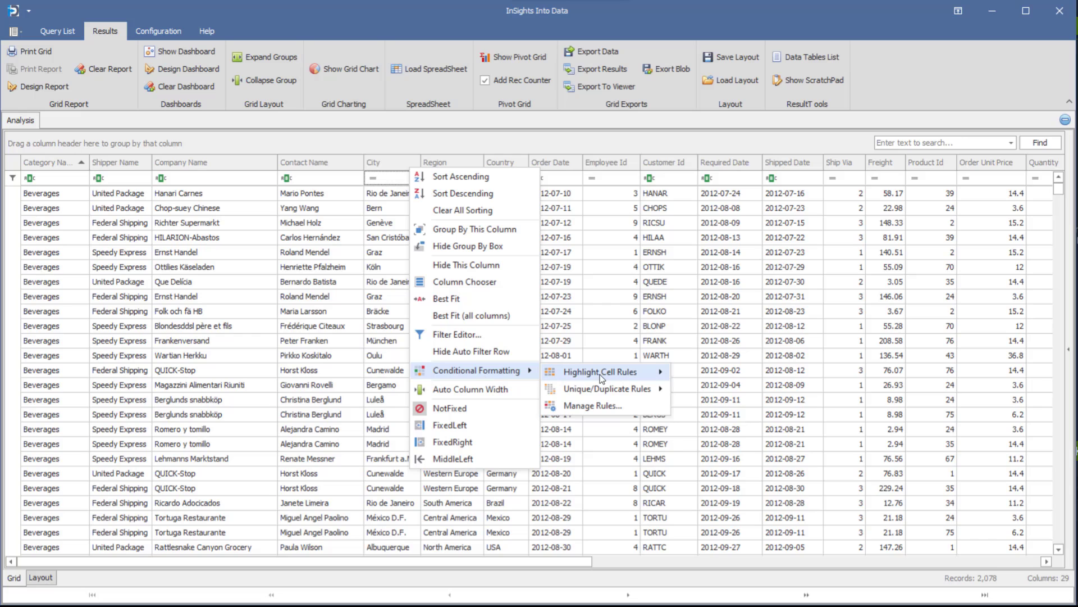
mouse_move(601, 375)
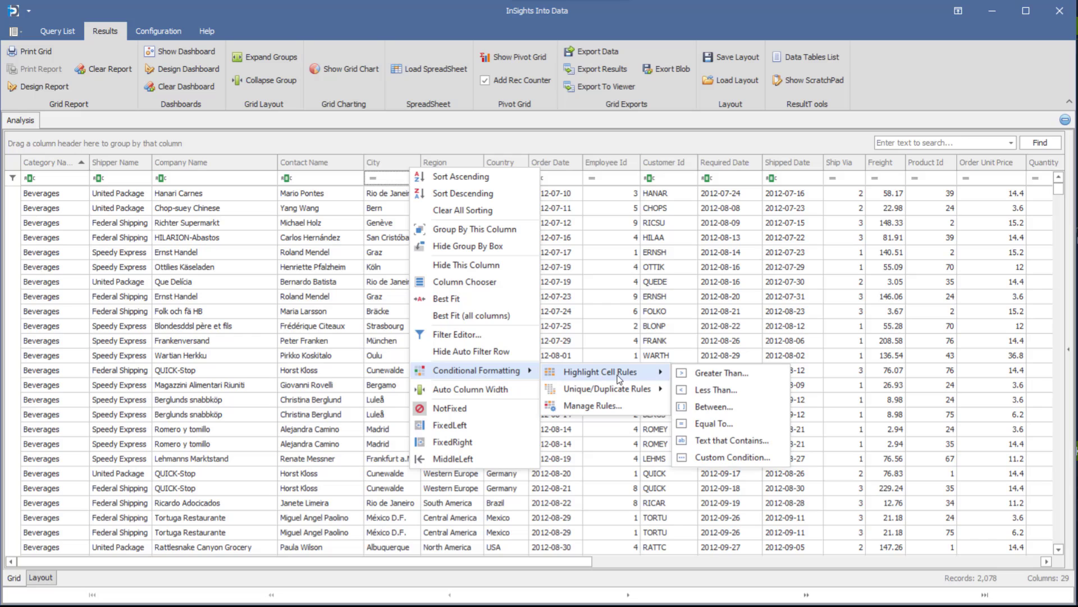
left_click(713, 424)
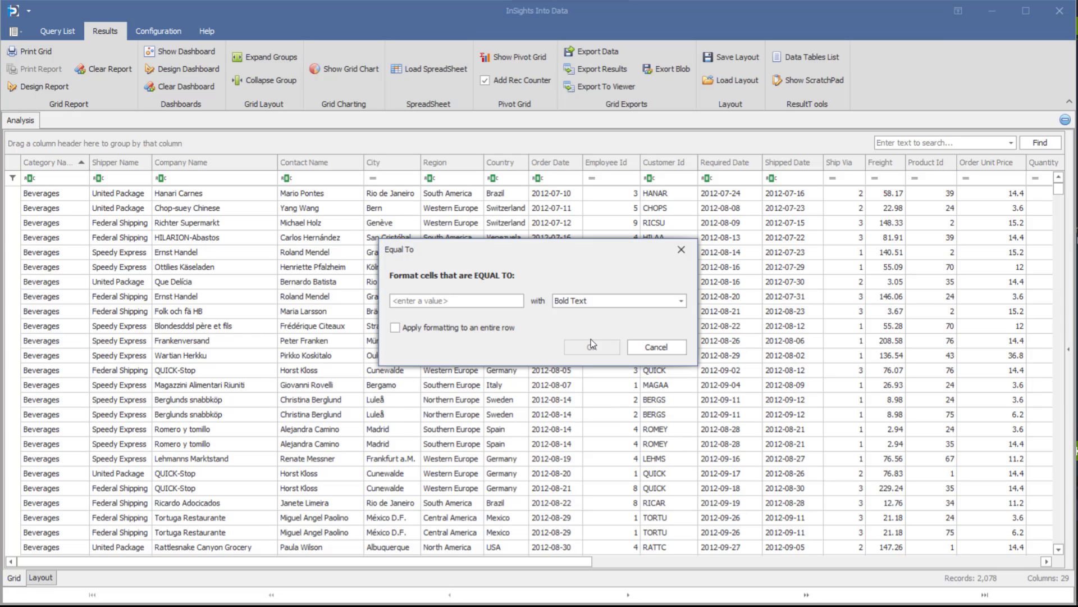
left_click(478, 299)
type("ern")
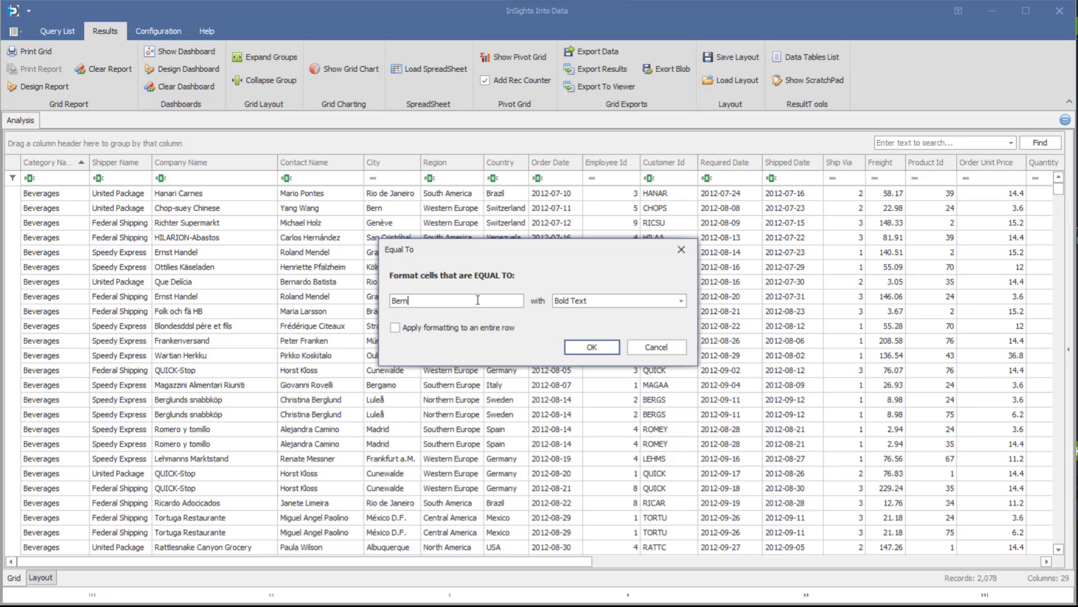
left_click(609, 303)
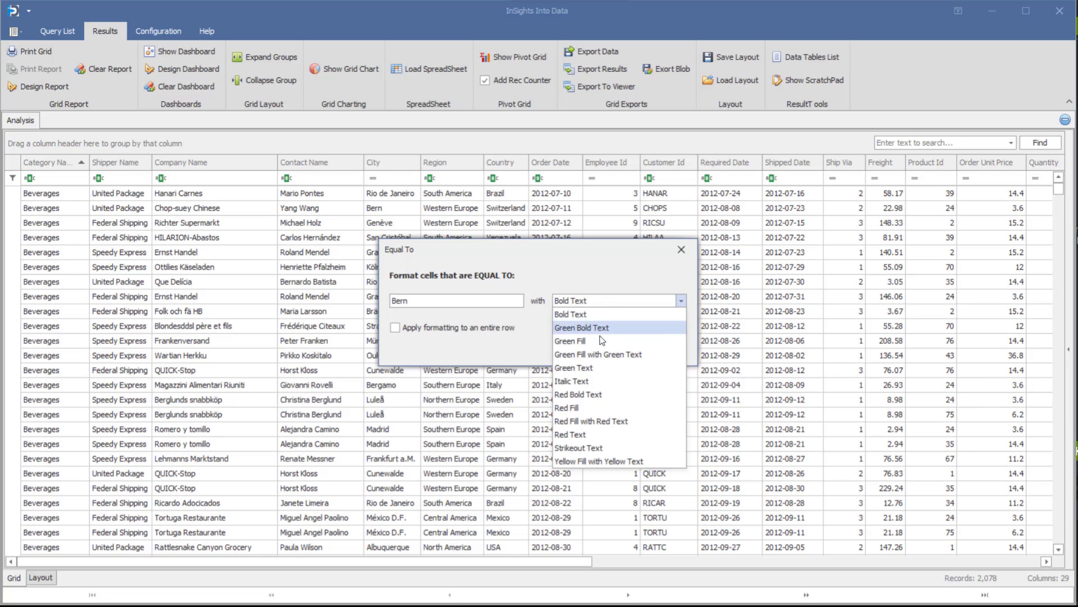
left_click(597, 421)
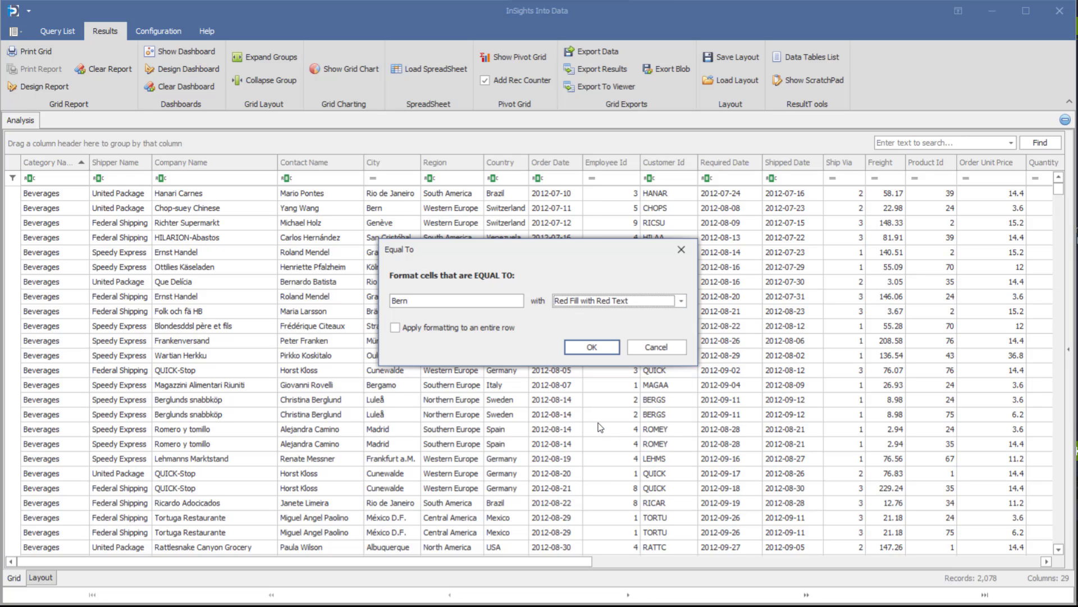
left_click(577, 347)
scroll(471, 277, "down", 15)
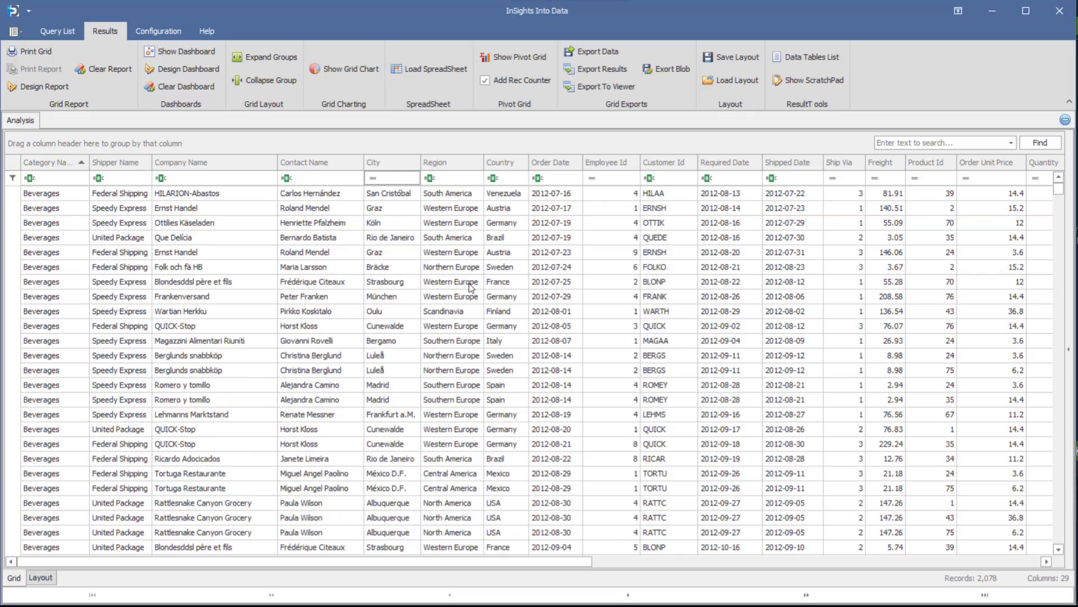
scroll(471, 308, "down", 7)
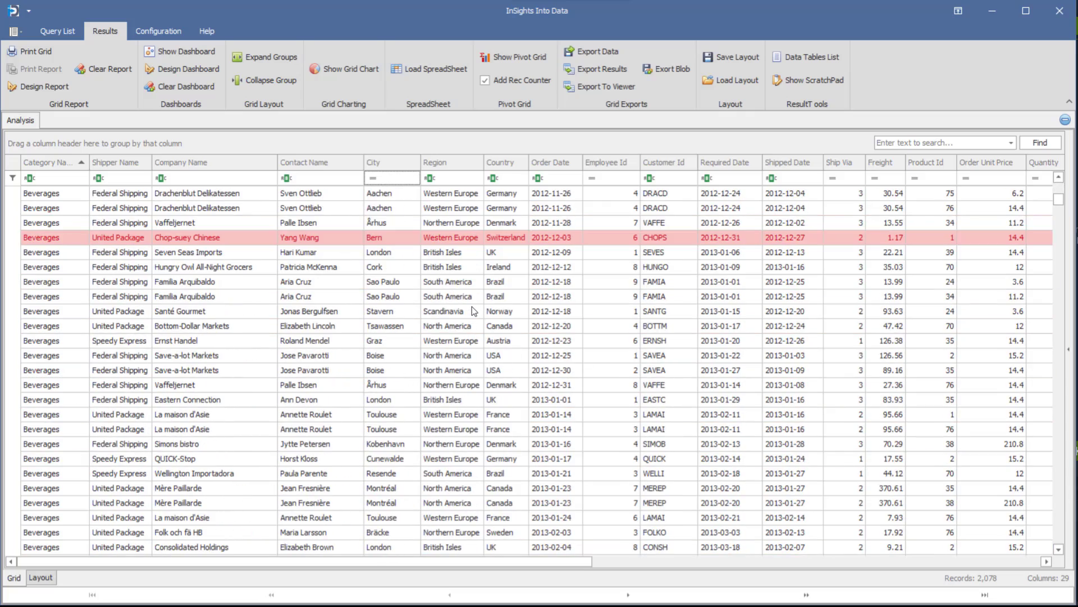
scroll(474, 311, "up", 20)
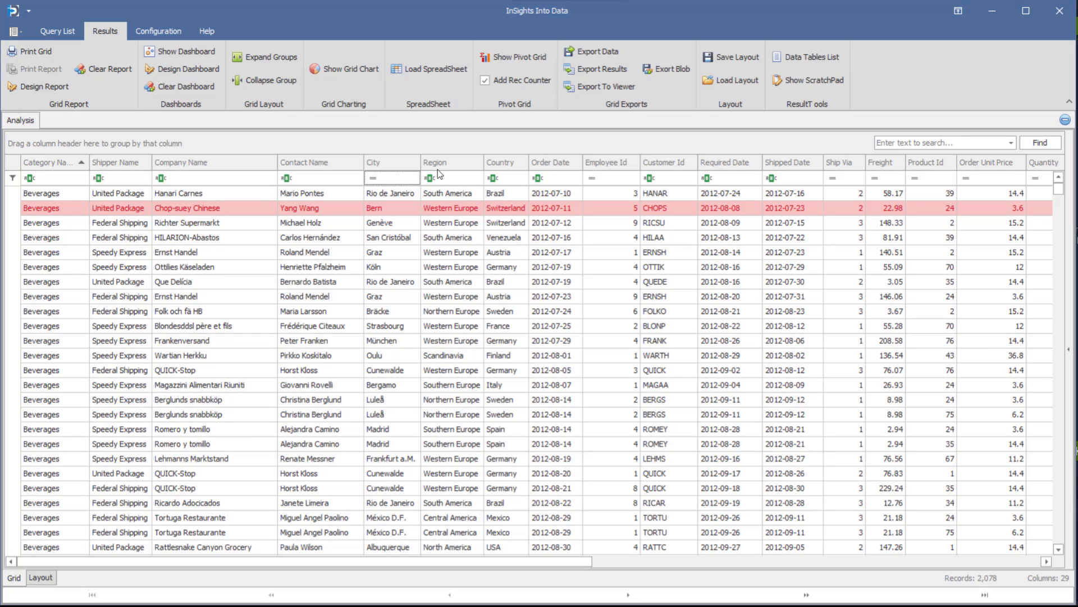
Clear the conditional formatting rules from all columns of the results grid
right_click(389, 163)
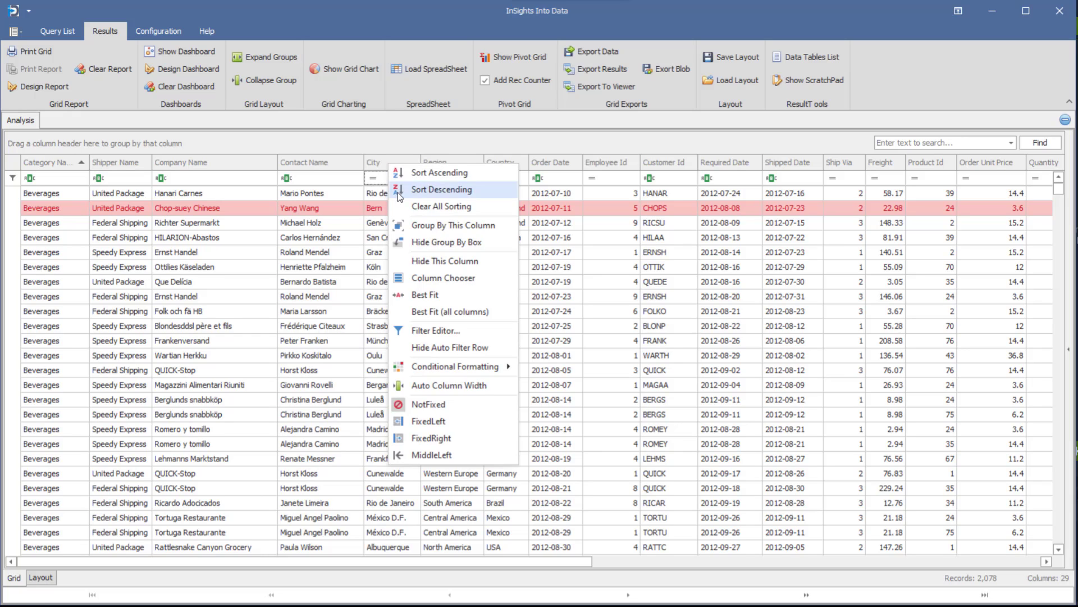
mouse_move(454, 365)
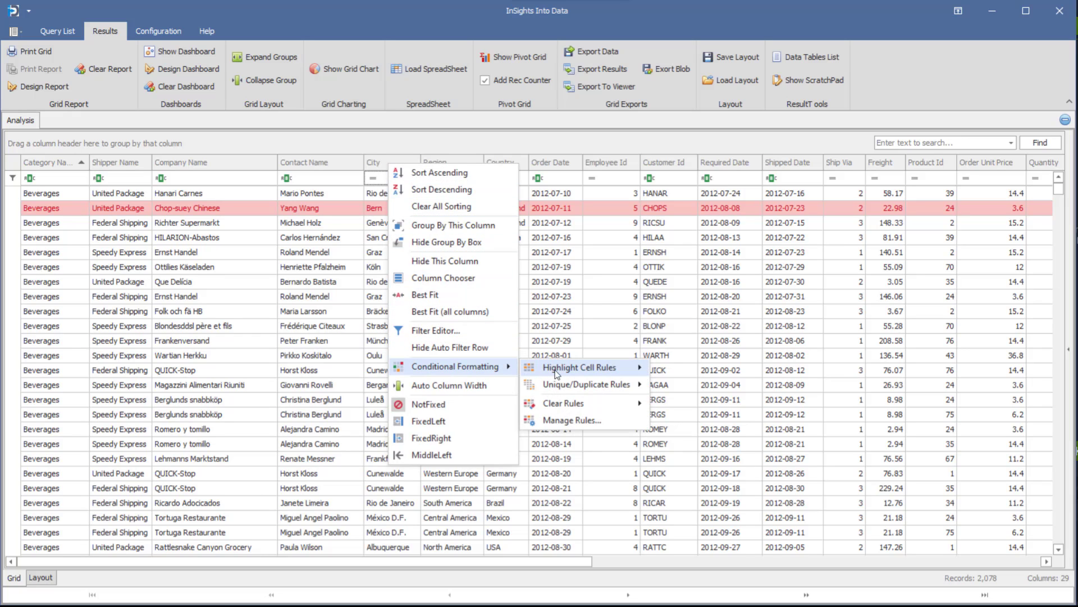
mouse_move(564, 405)
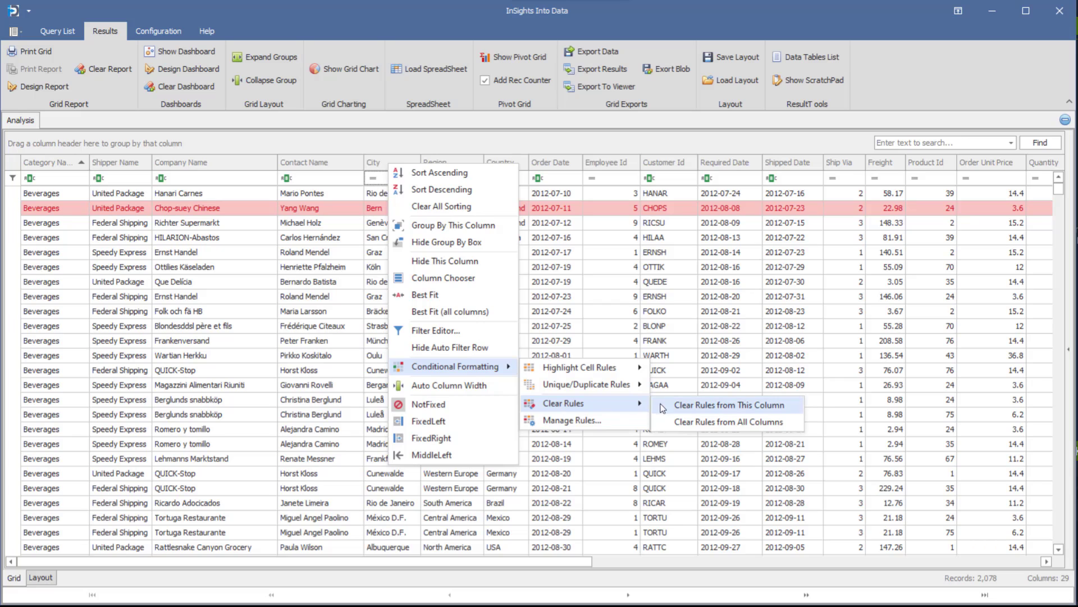
left_click(713, 421)
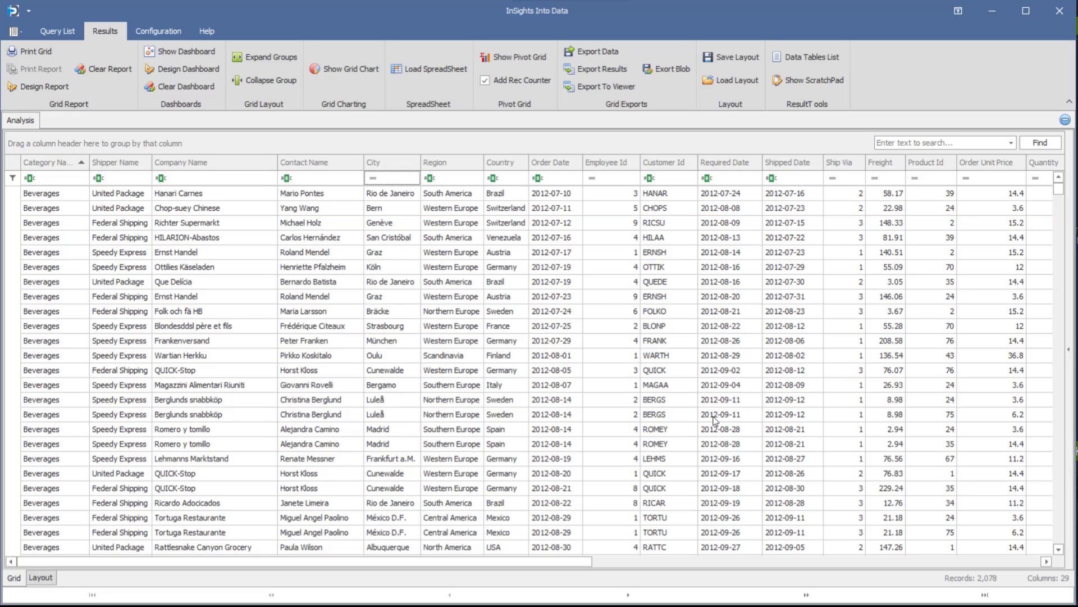
Fix the City column to the left of the results grid
right_click(387, 163)
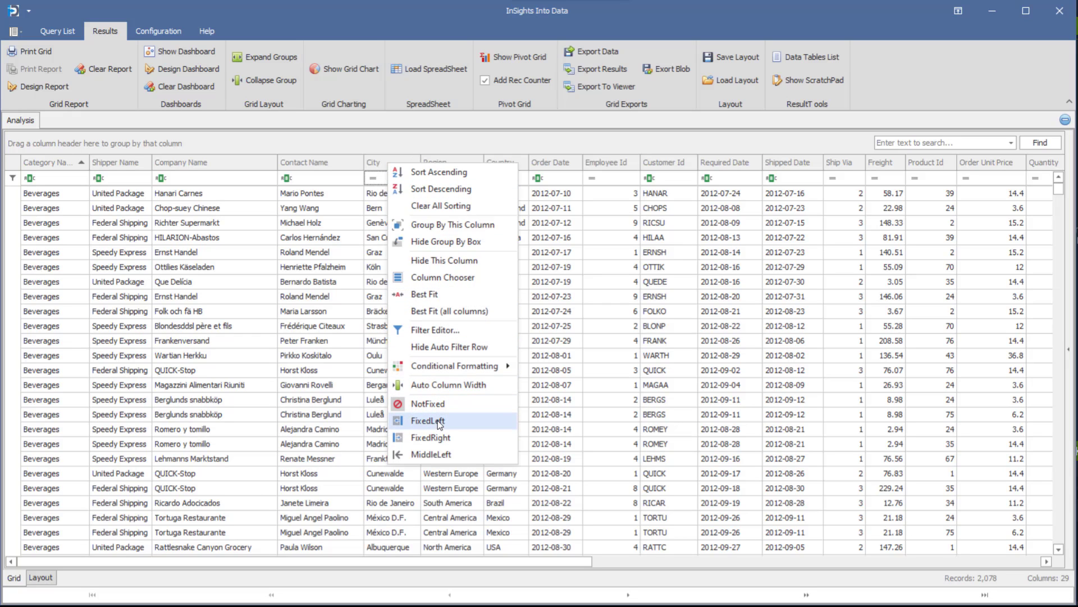
left_click(438, 421)
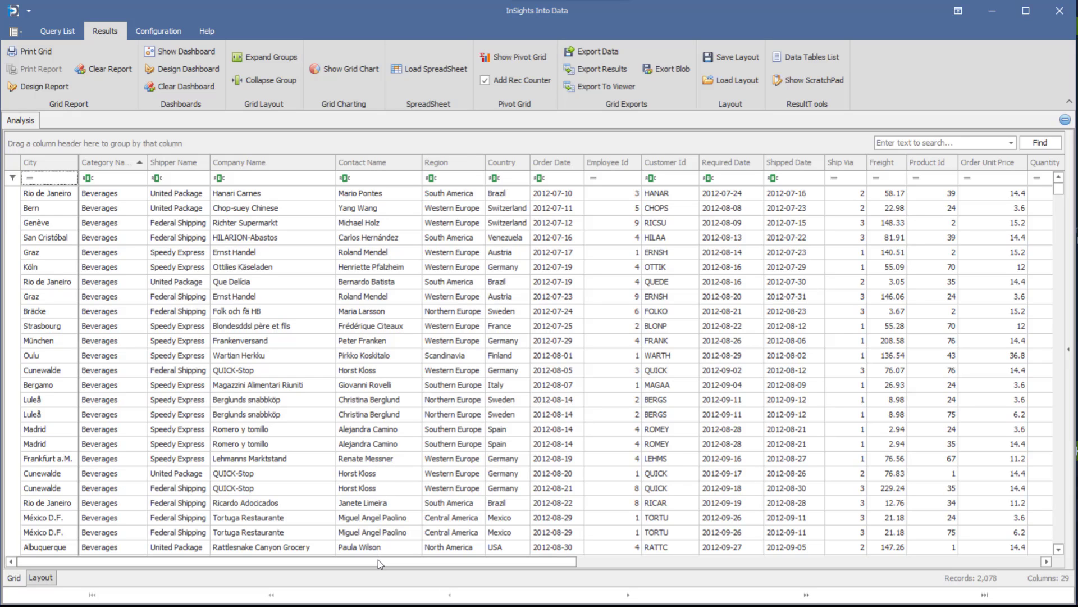
mouse_move(379, 561)
left_mouse_down()
mouse_move(559, 565)
mouse_move(359, 565)
left_mouse_up()
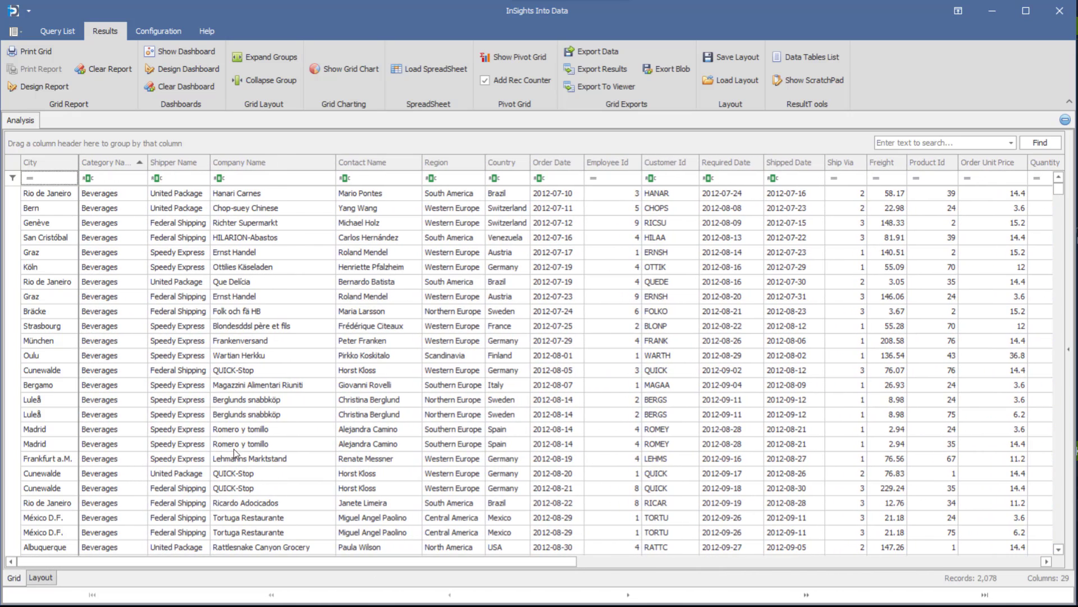
Set the City column back to NotFixed and move it between Contact Name and Region
right_click(55, 164)
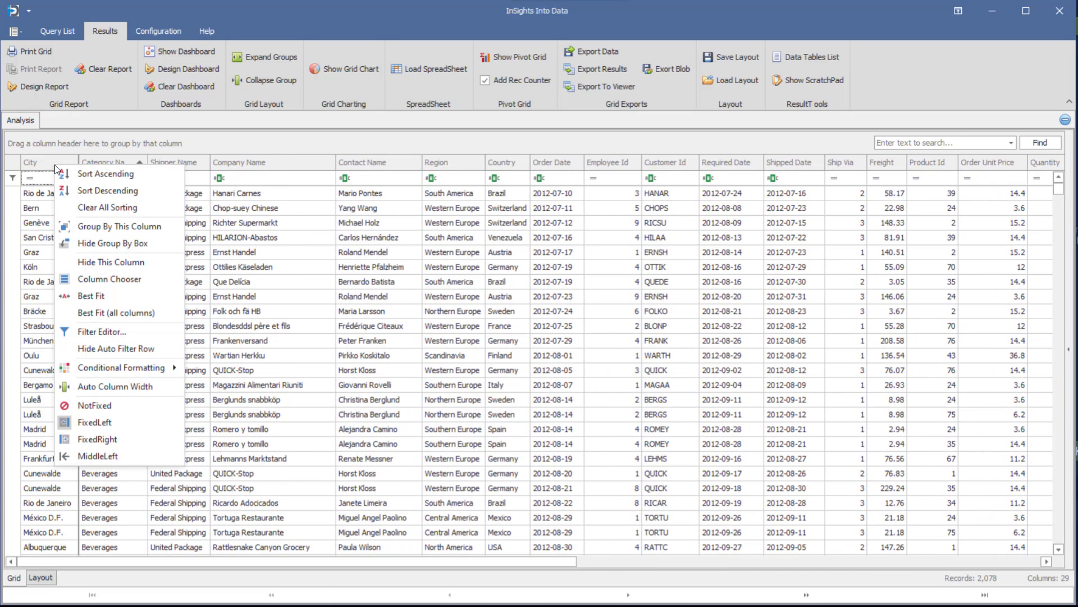
left_click(100, 406)
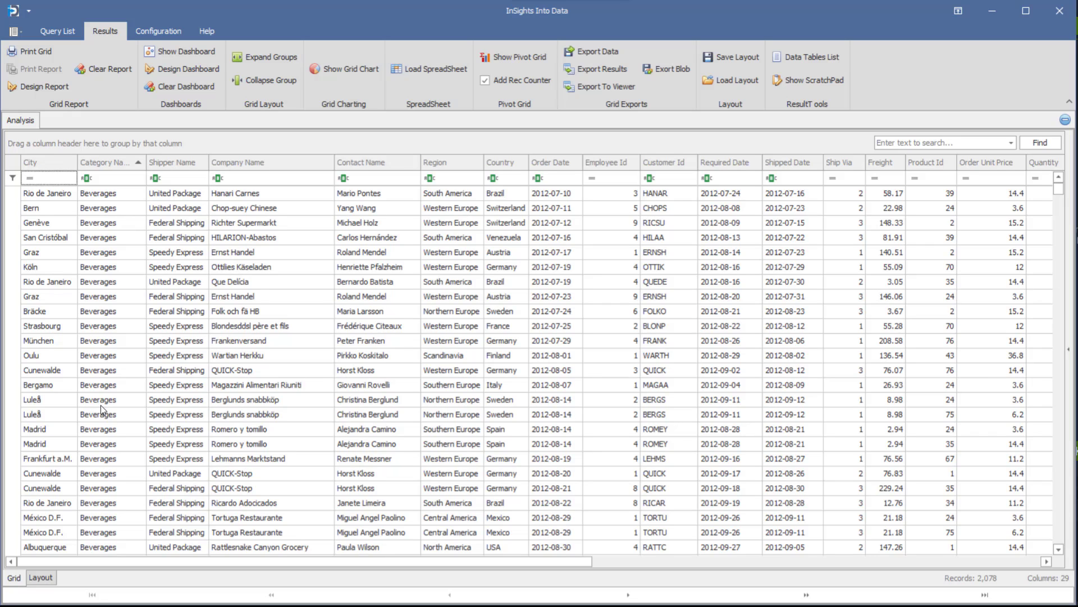
left_click_drag(34, 163, 412, 168)
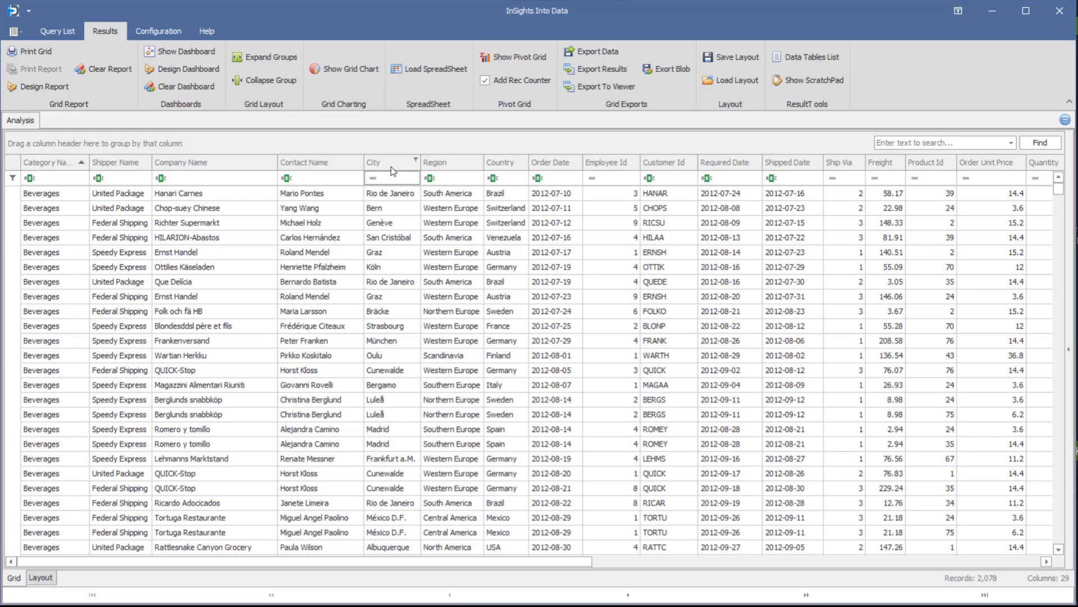
Group the results by City, and expand and collapse the Aachen group
left_click_drag(391, 166, 212, 145)
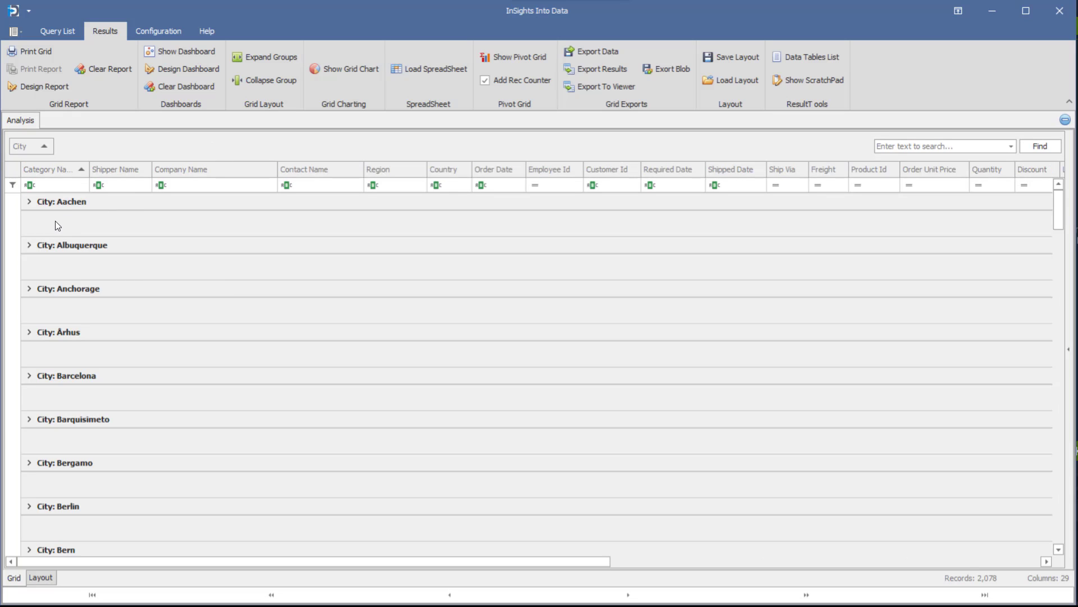
left_click(30, 202)
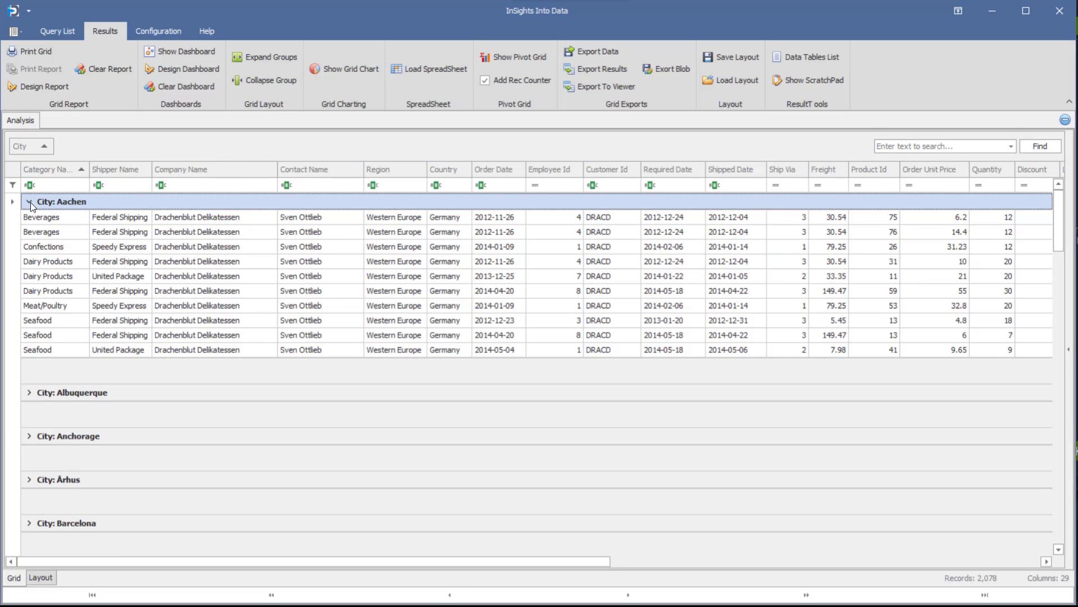
left_click(31, 202)
Add a Count summary of Category Name to the city group footers and expand the Aachen group
right_click(41, 218)
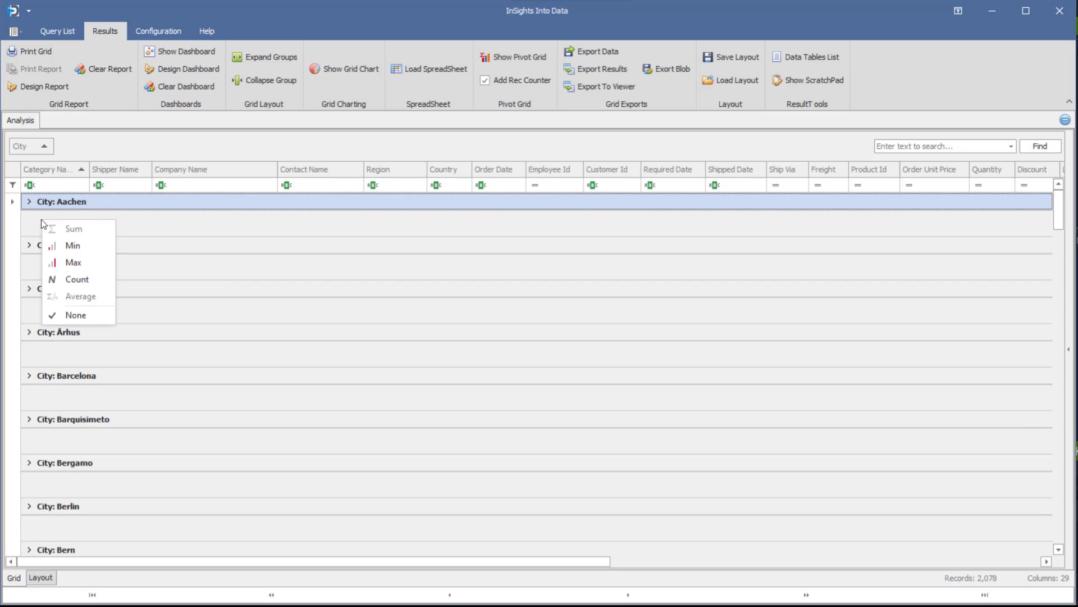
left_click(74, 279)
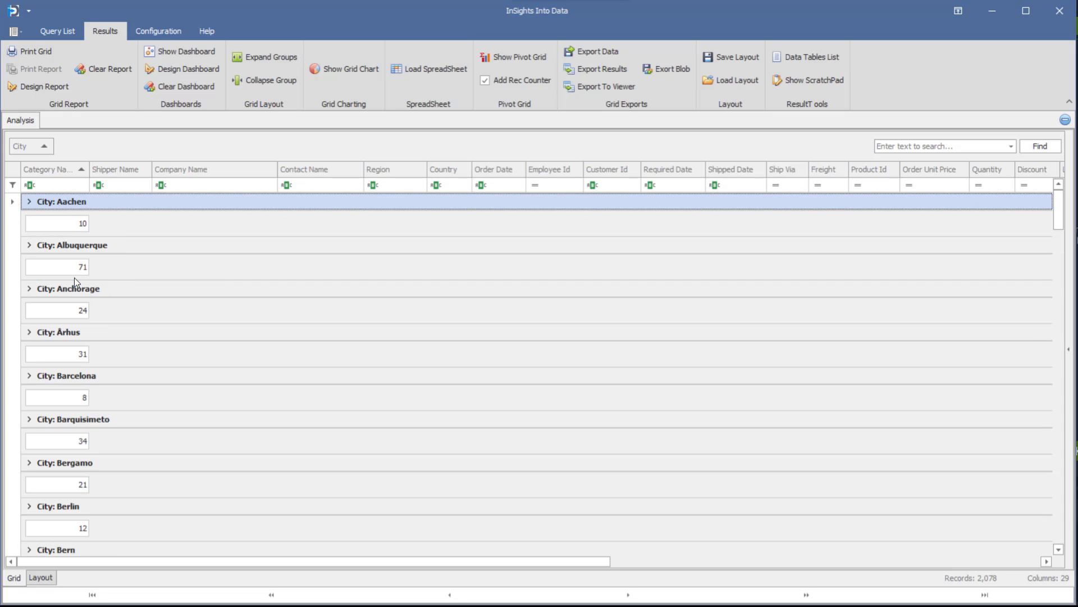
left_click(30, 201)
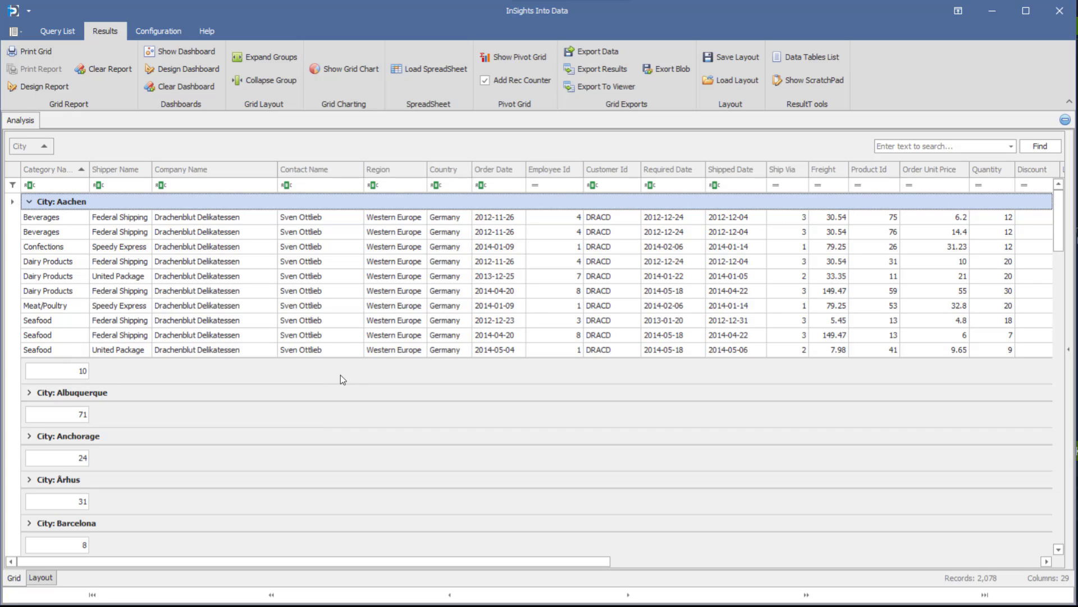
Add a Sum summary of Employee Id to the group footers and reset it to None
right_click(547, 369)
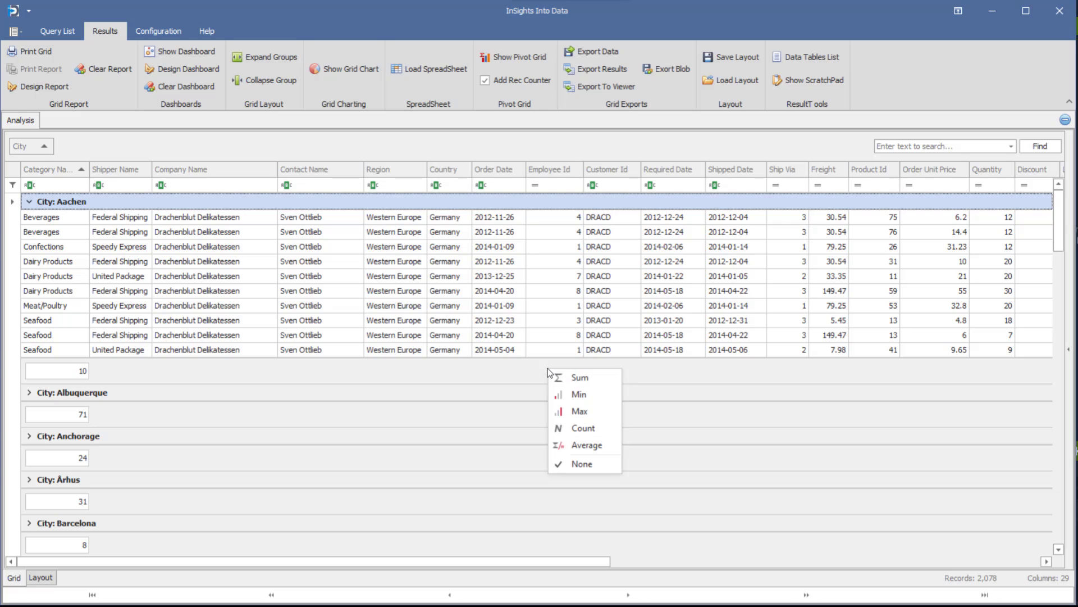
left_click(581, 381)
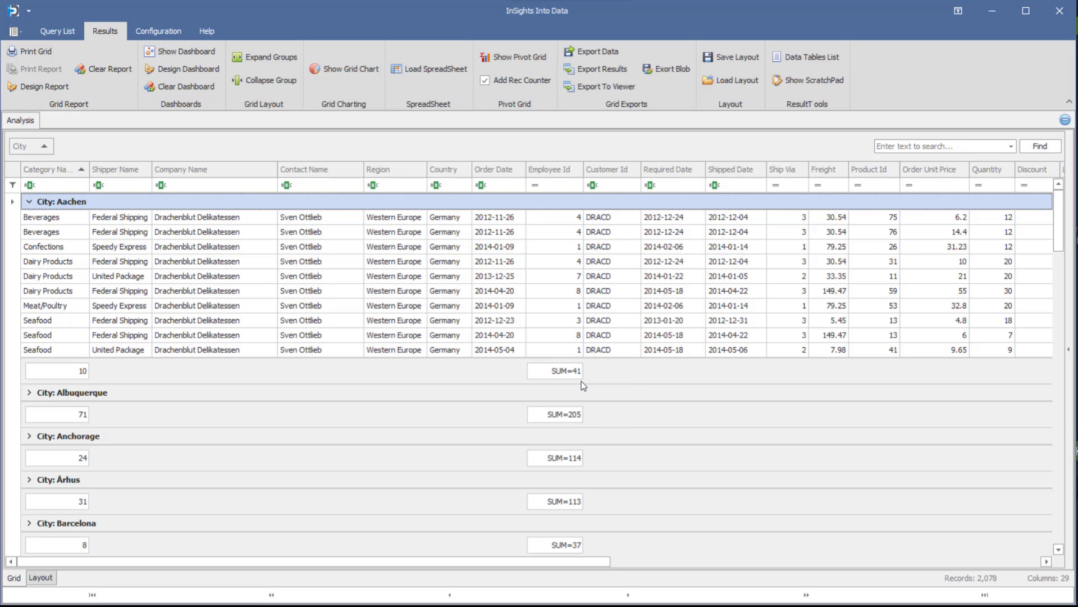
right_click(577, 379)
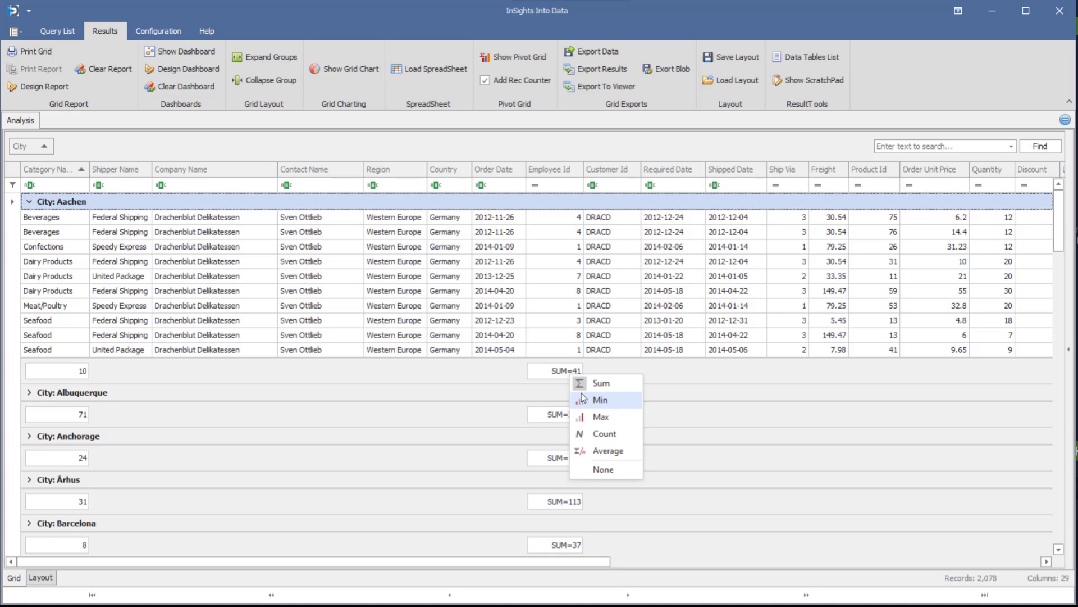
left_click(600, 470)
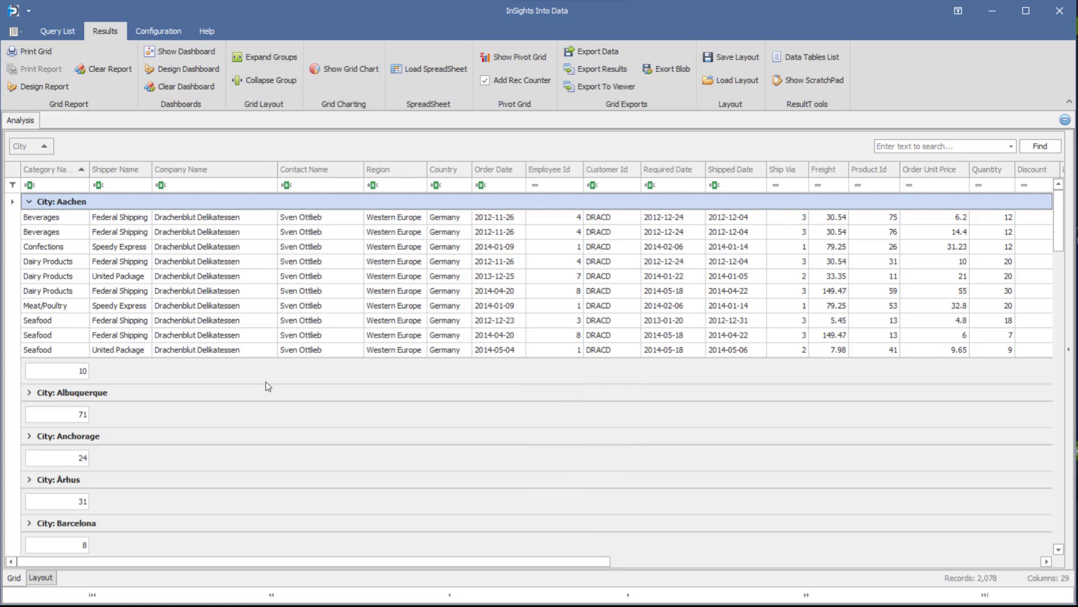
Load the grouped results into the spreadsheet, examine the subtotal formulas of the Aachen and Albuquerque groups, and close the spreadsheet
left_click(430, 70)
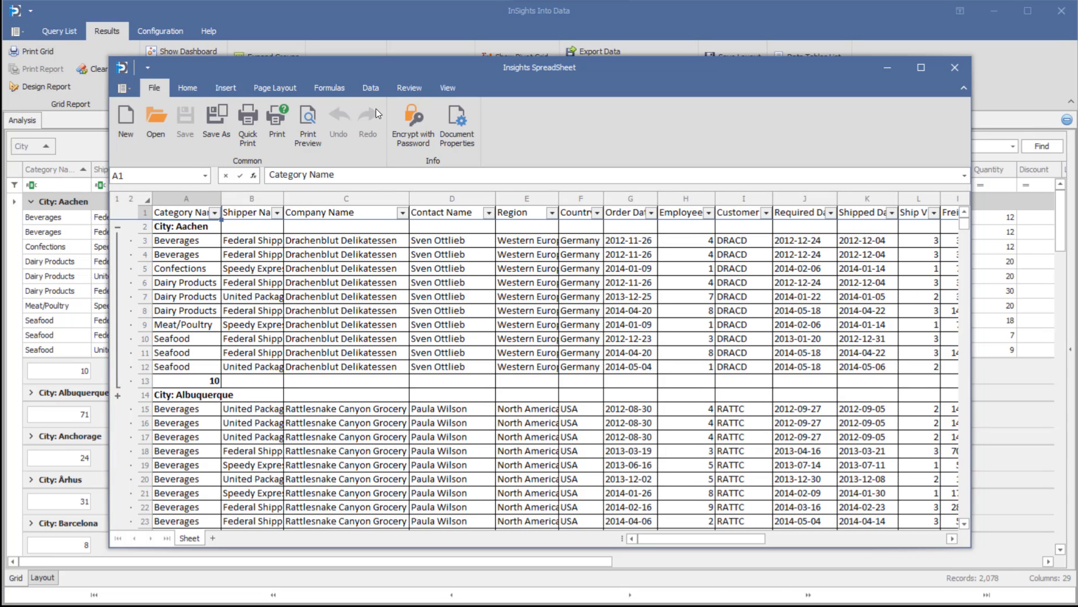
left_click(207, 382)
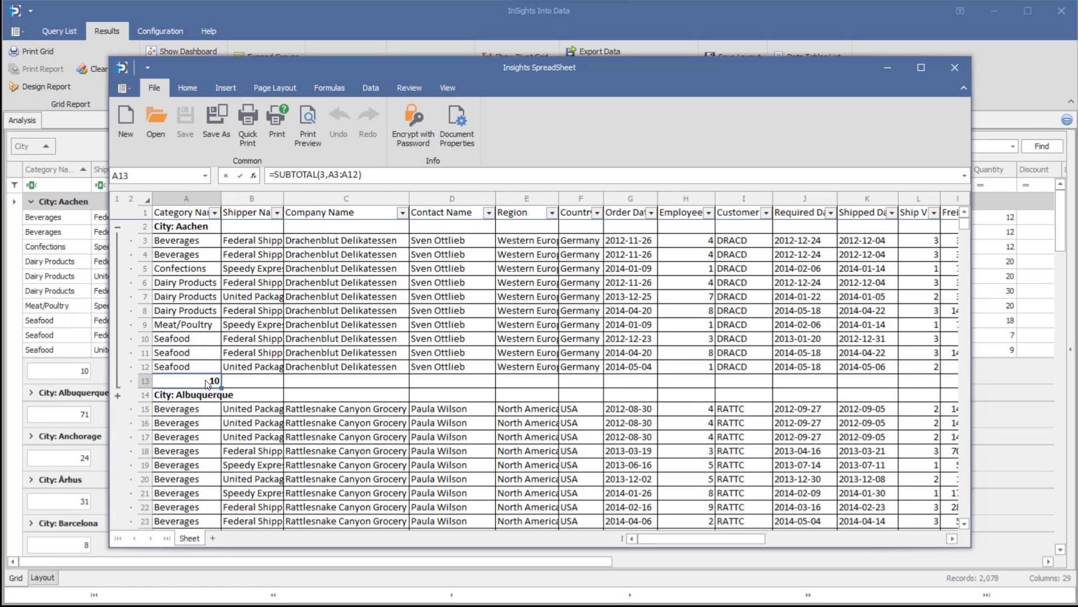
left_click(200, 229)
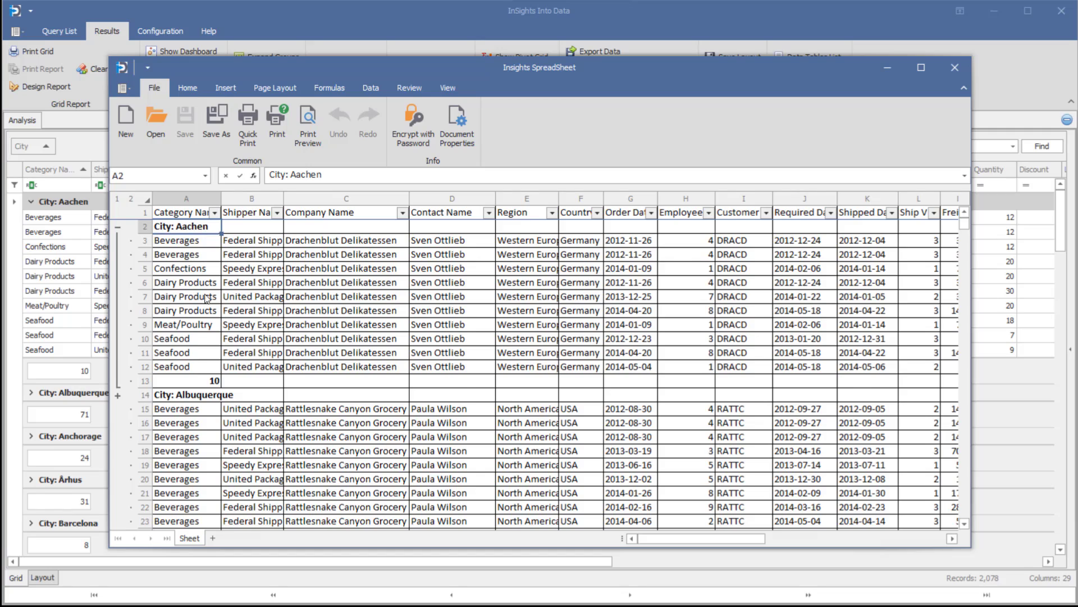
scroll(208, 315, "down", 3)
scroll(198, 305, "down", 20)
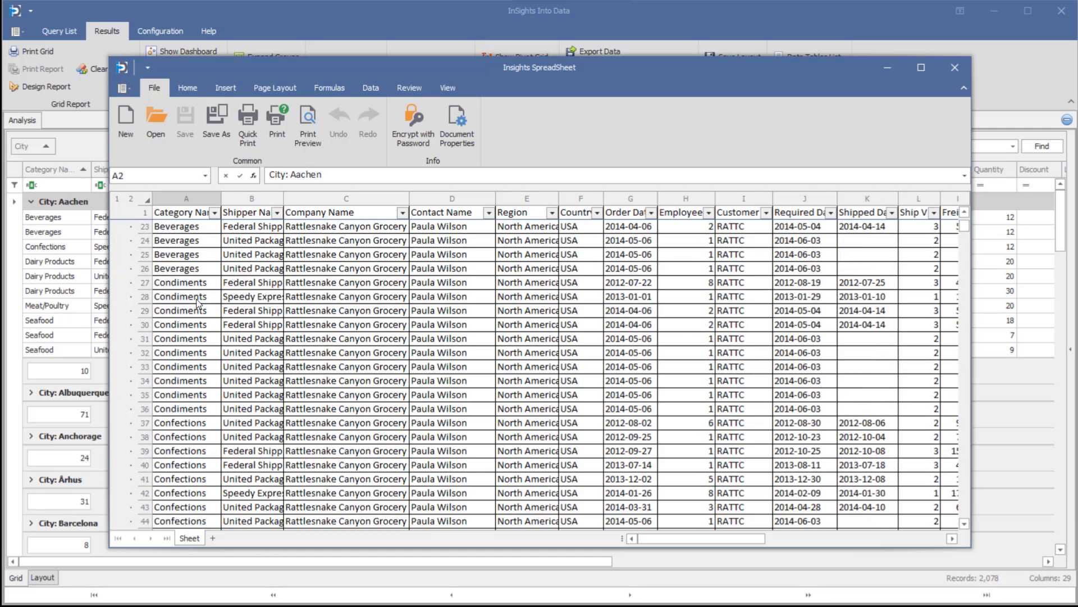
scroll(200, 308, "up", 3)
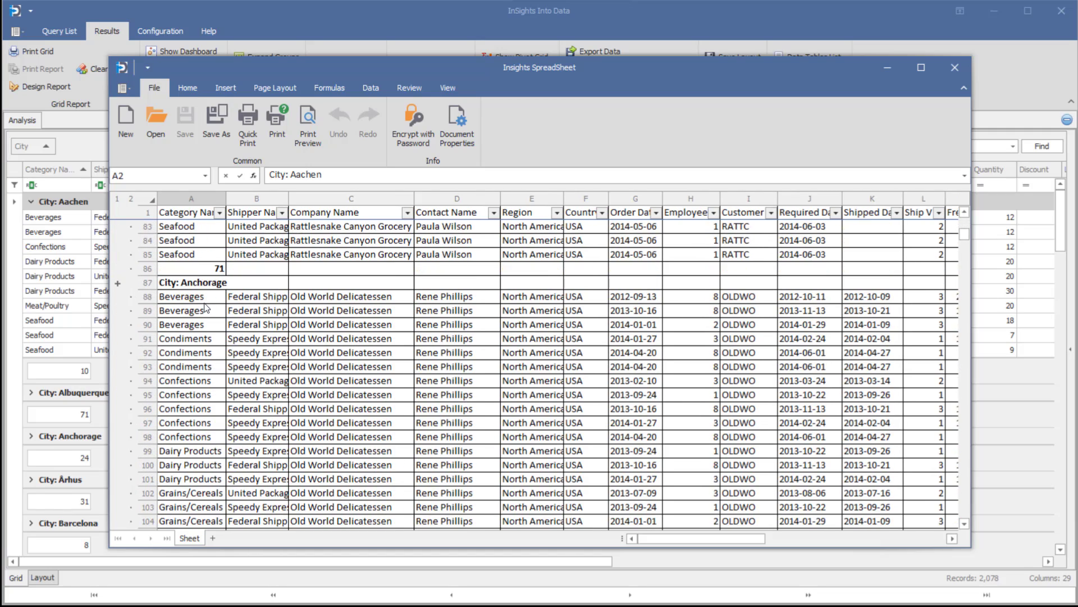
left_click(218, 273)
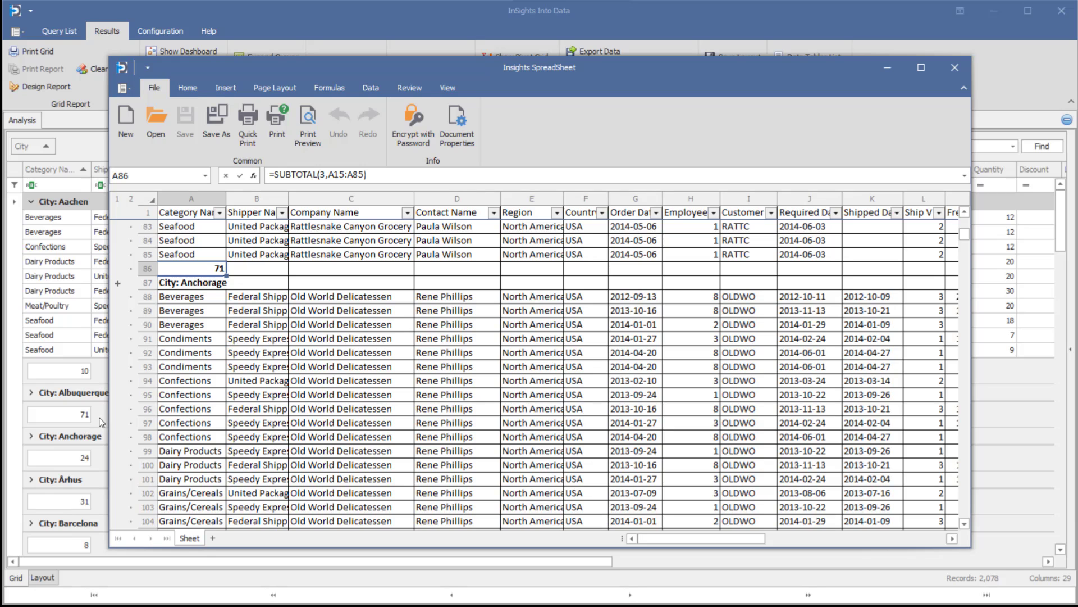
left_click(950, 70)
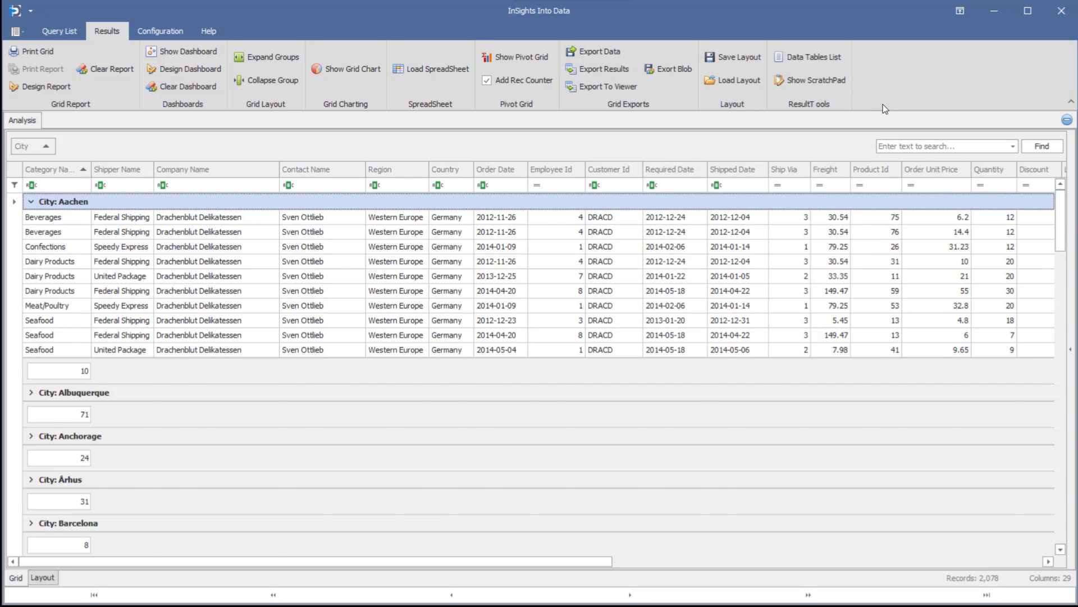
Ungroup City by returning it between Contact Name and Region, and show the grid chart pane, widened to reveal its configuration fields
left_click_drag(25, 146, 355, 171)
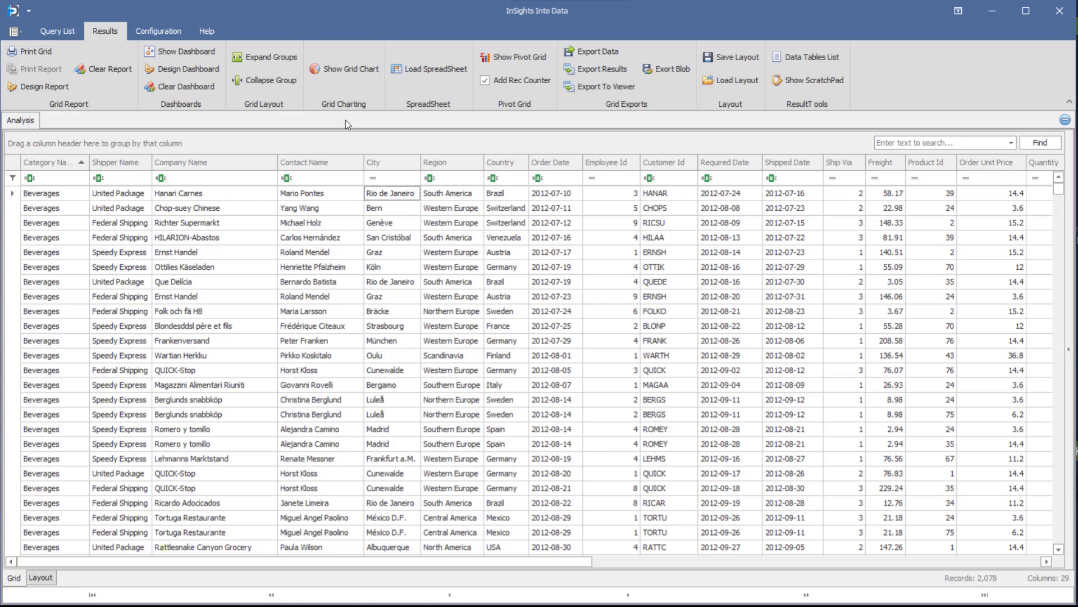
left_click(344, 70)
left_click(345, 70)
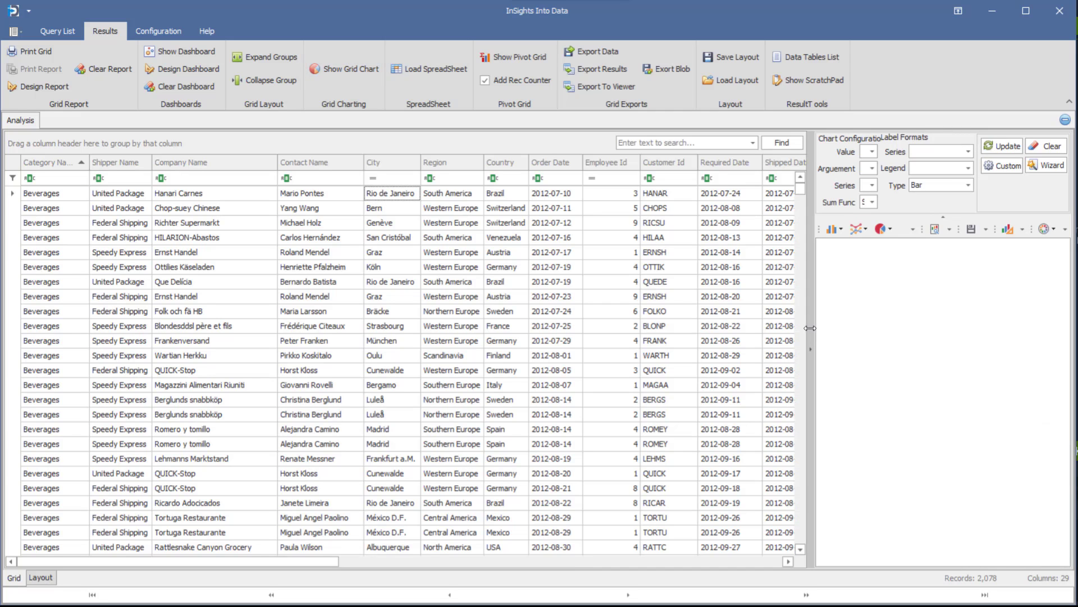
left_click_drag(813, 327, 721, 330)
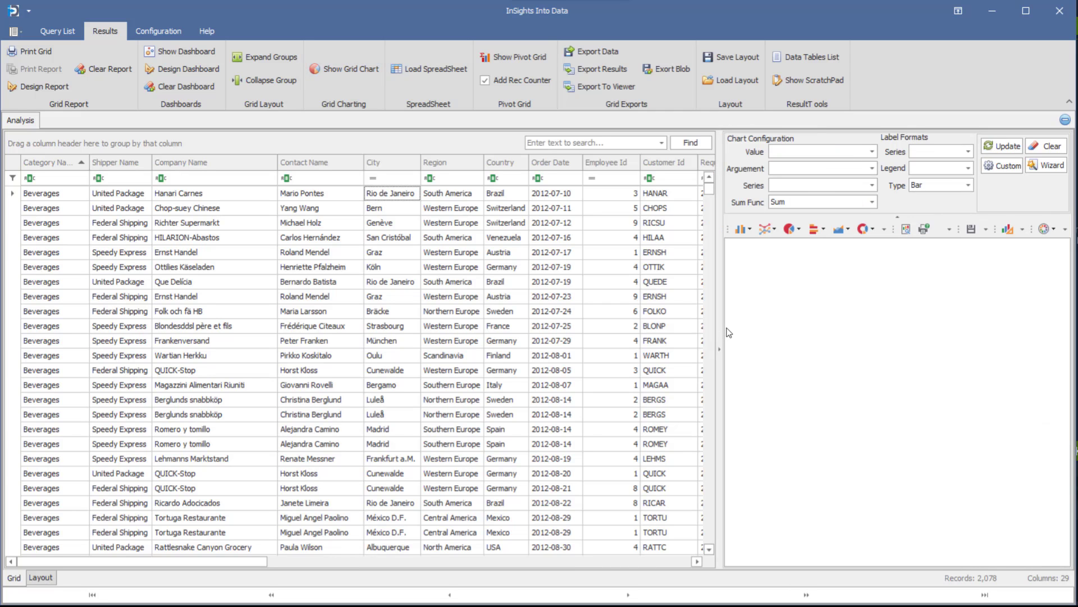
Configure the chart with Quantity as the value, City as the argument and ShipperName as the series
left_click(872, 152)
scroll(800, 207, "down", 2)
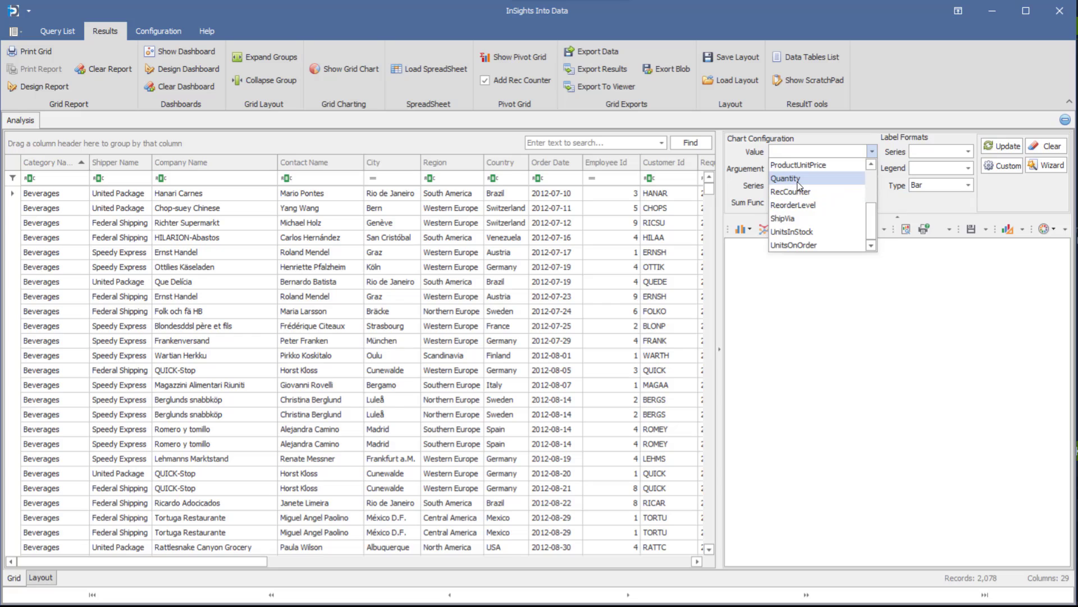
left_click(798, 179)
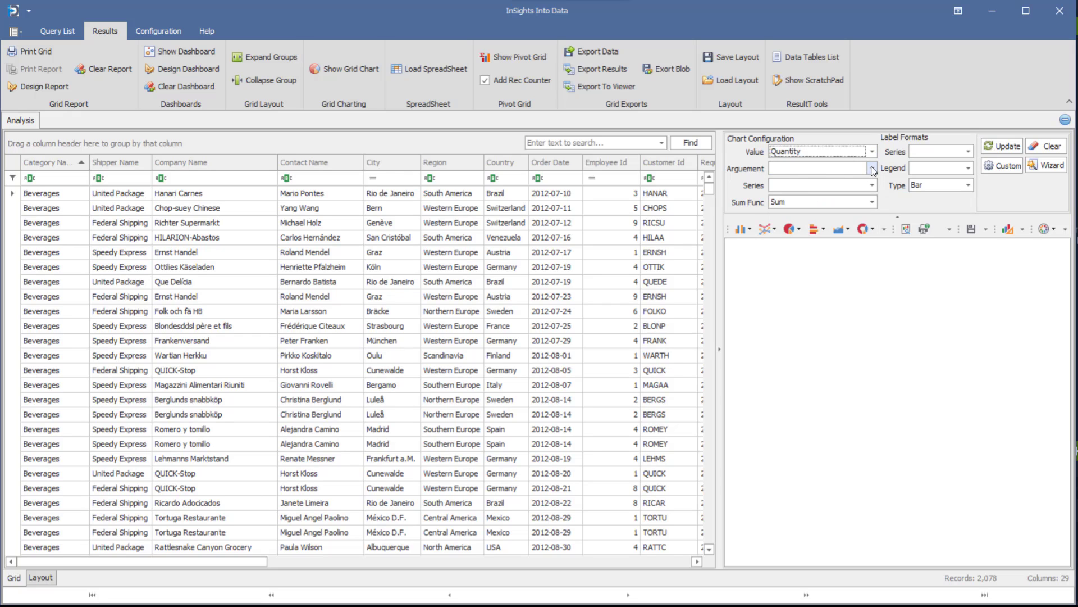
left_click(873, 170)
left_click(788, 206)
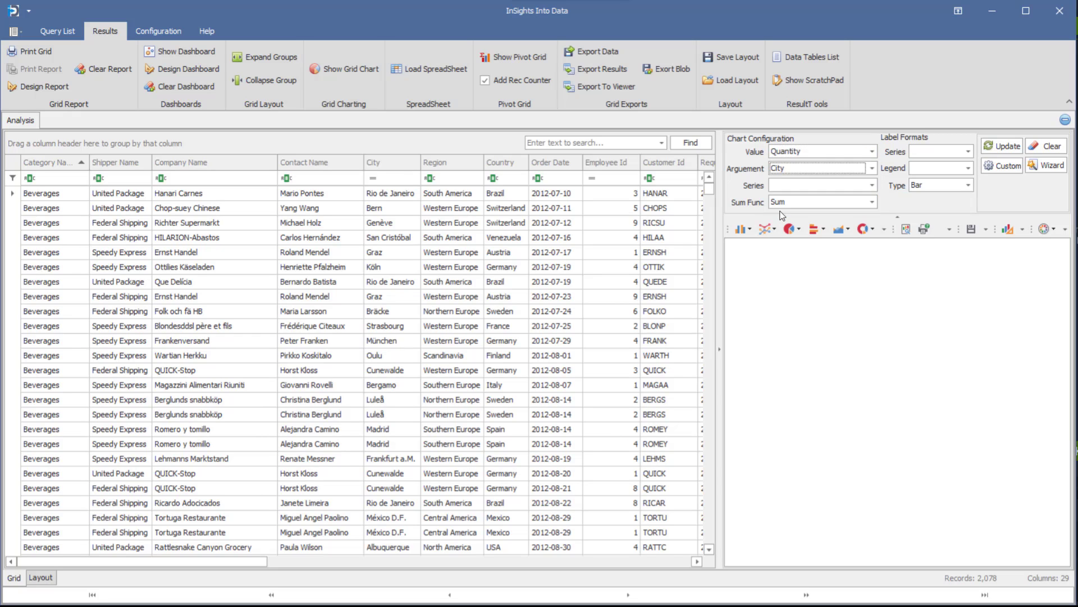
left_click(874, 187)
scroll(821, 241, "down", 6)
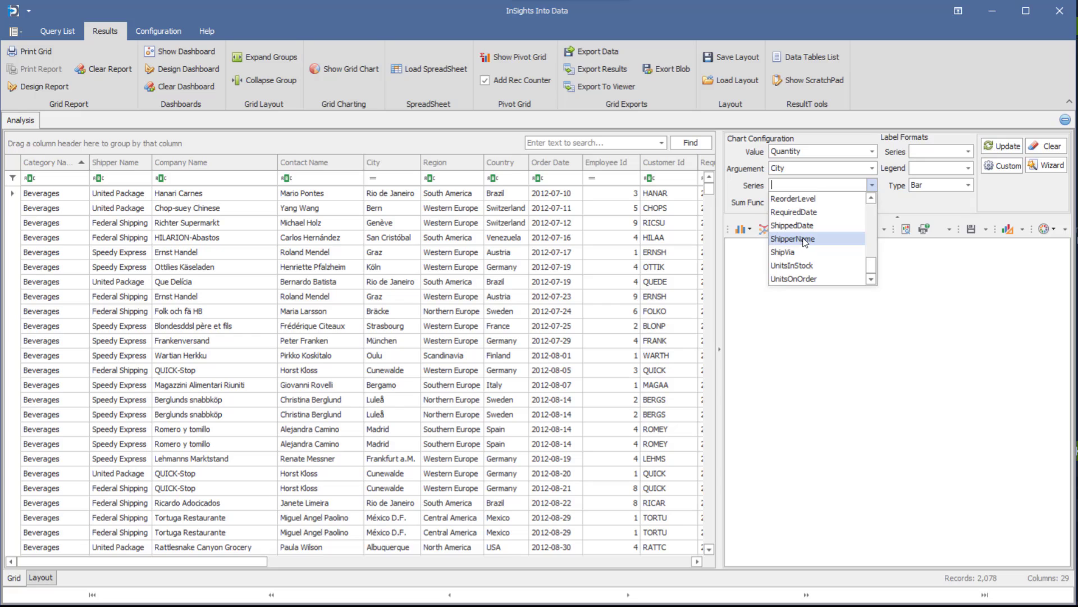
left_click(806, 239)
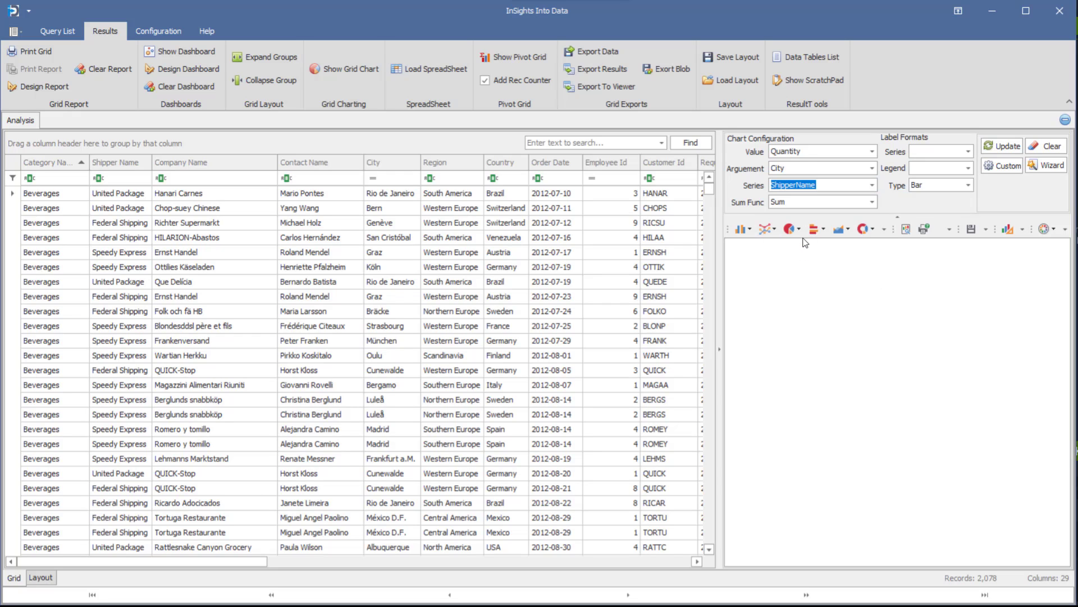
Set the series label to Just Field Description and the legend to Field Description and Value, then update and widen the chart
left_click(968, 151)
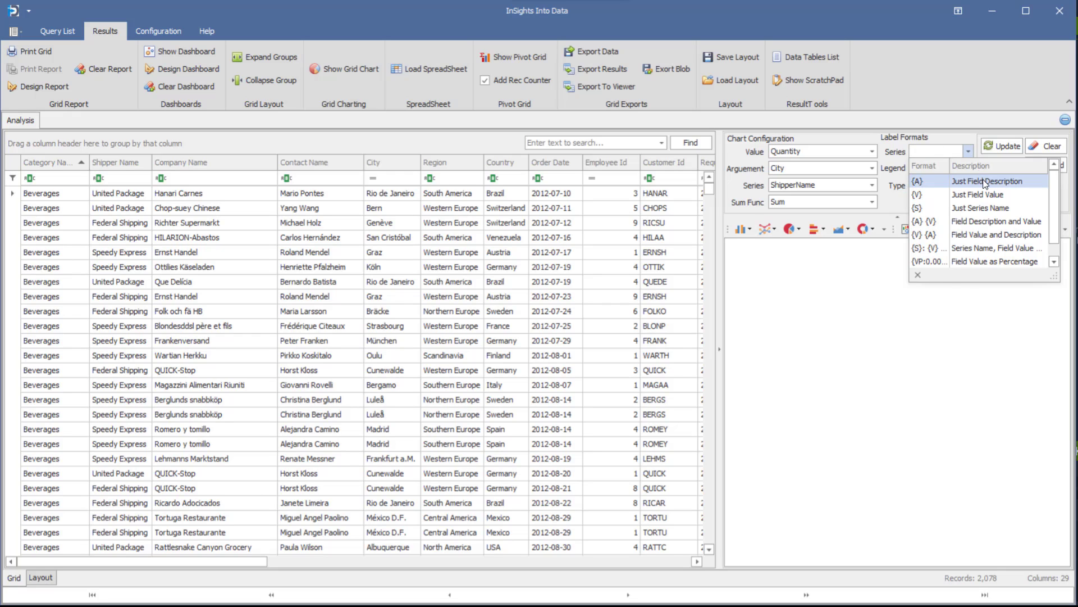
left_click(984, 182)
left_click(969, 169)
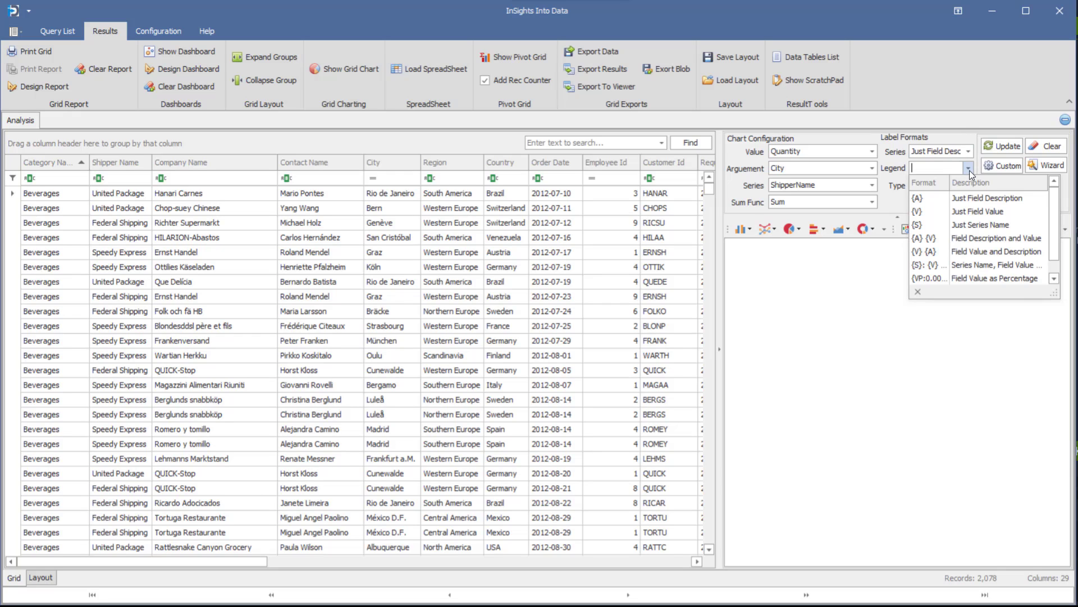
left_click(973, 236)
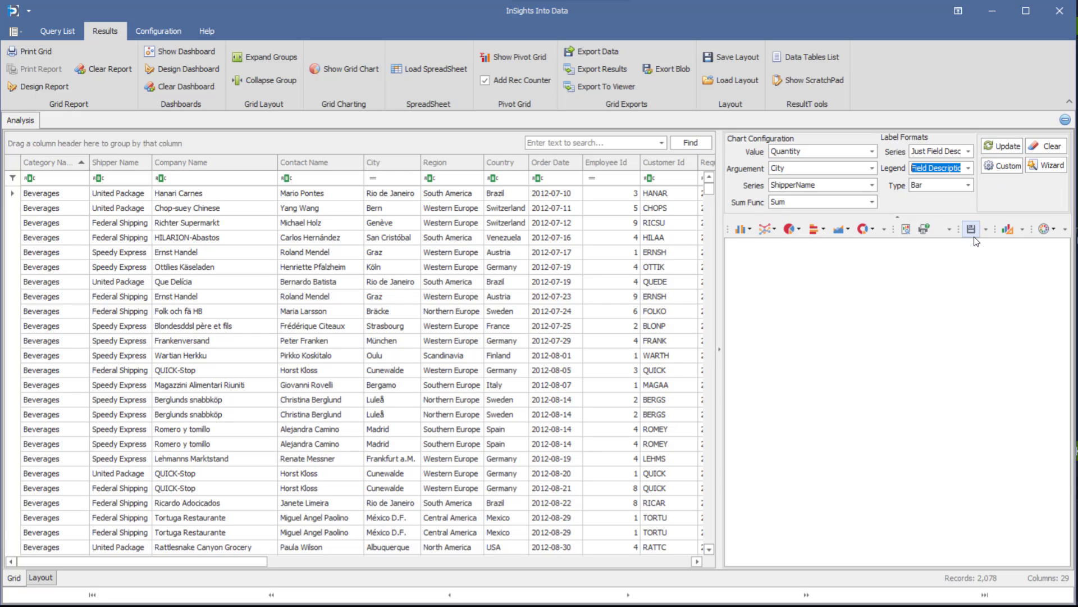
left_click(1000, 147)
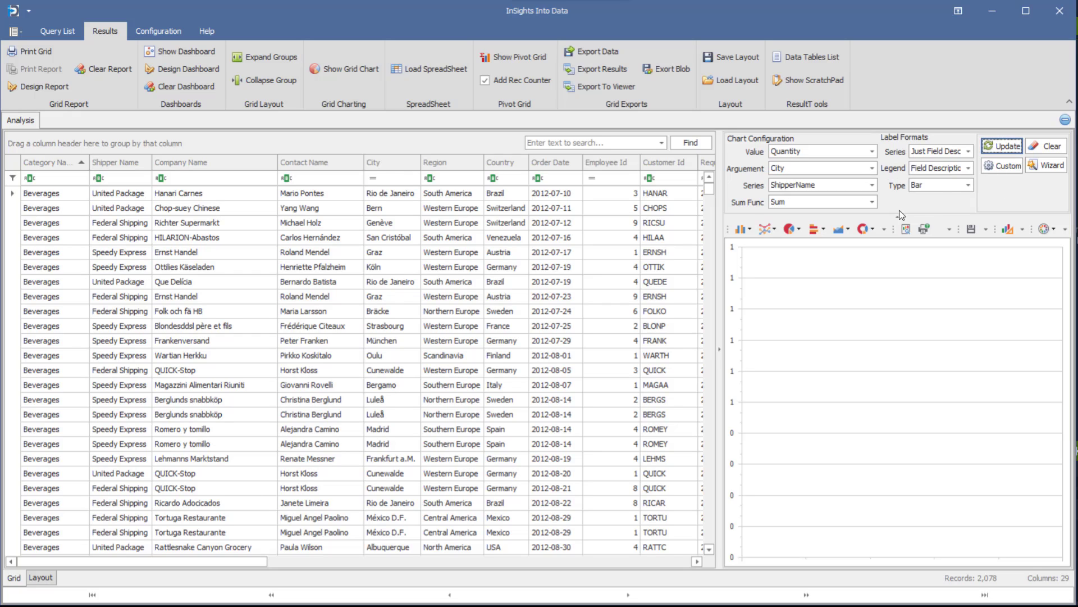
left_click_drag(725, 330, 613, 330)
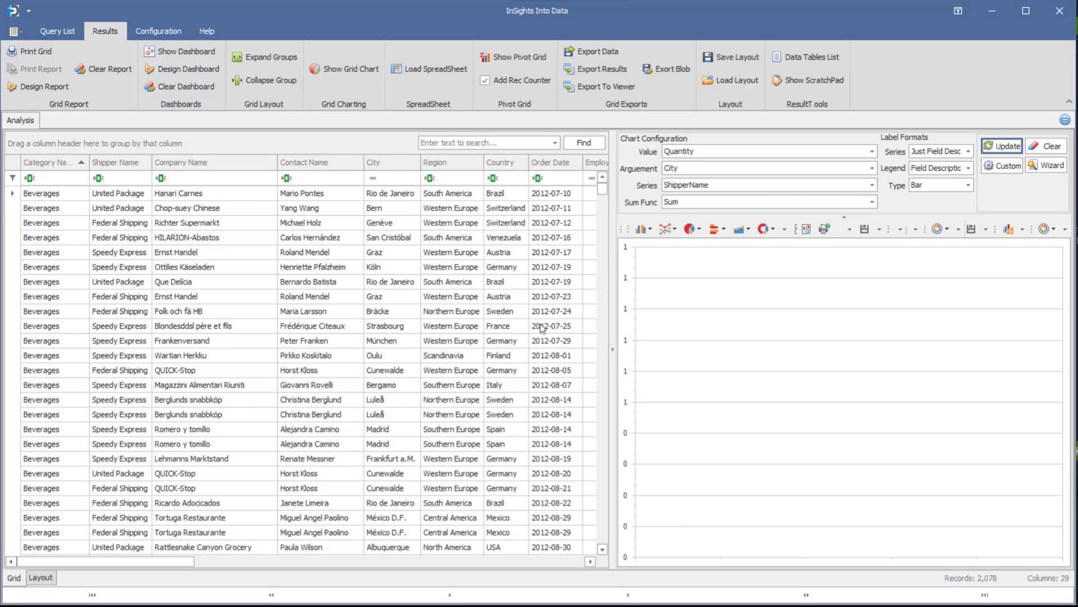
Chart only selected records: the four consecutive rows from HILARION-Abastos to Que Delícia, plus the Folk och fä HB row
left_click(220, 238)
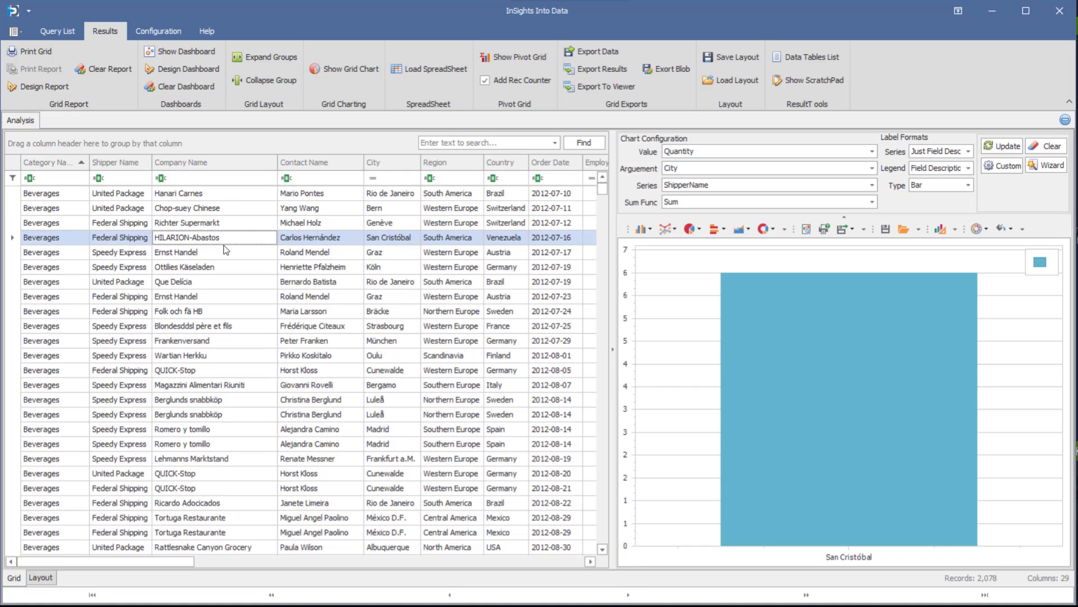
left_click(221, 252, "shift")
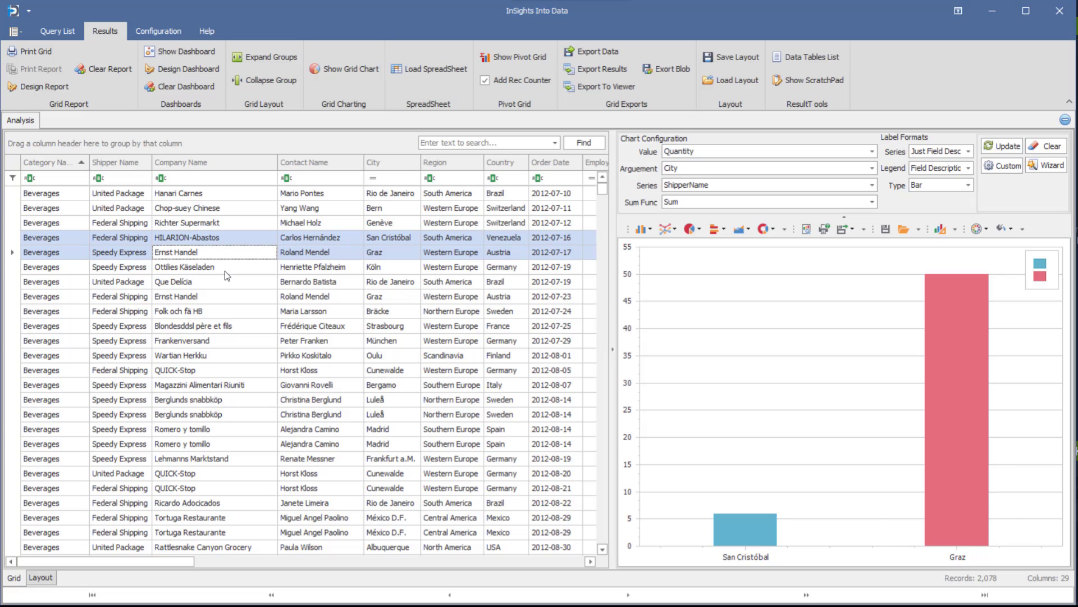
left_click(225, 271, "shift")
left_click(221, 282, "shift")
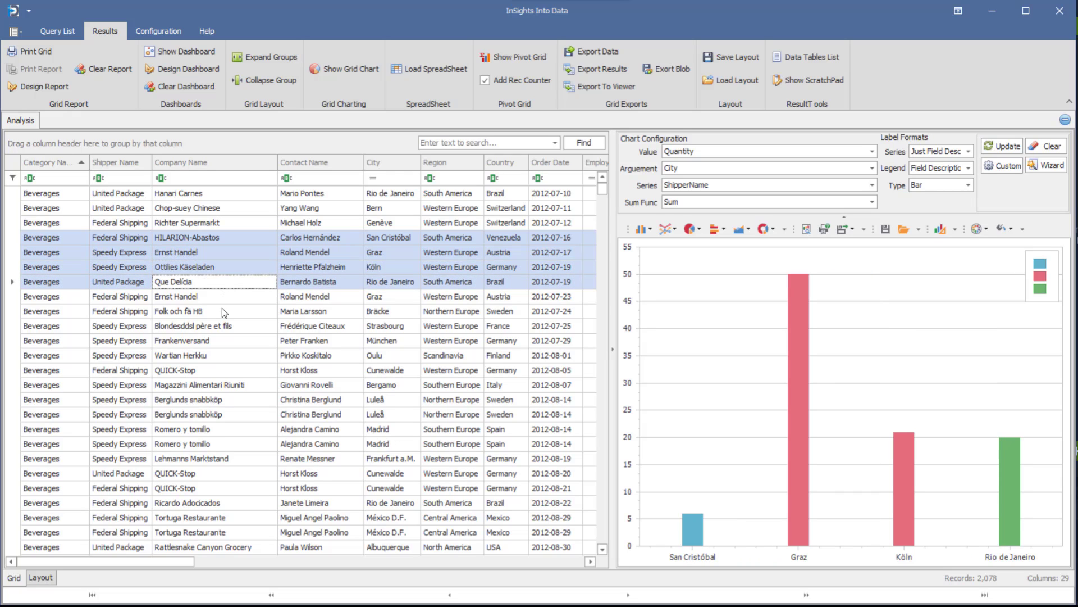
left_click(222, 310, "ctrl")
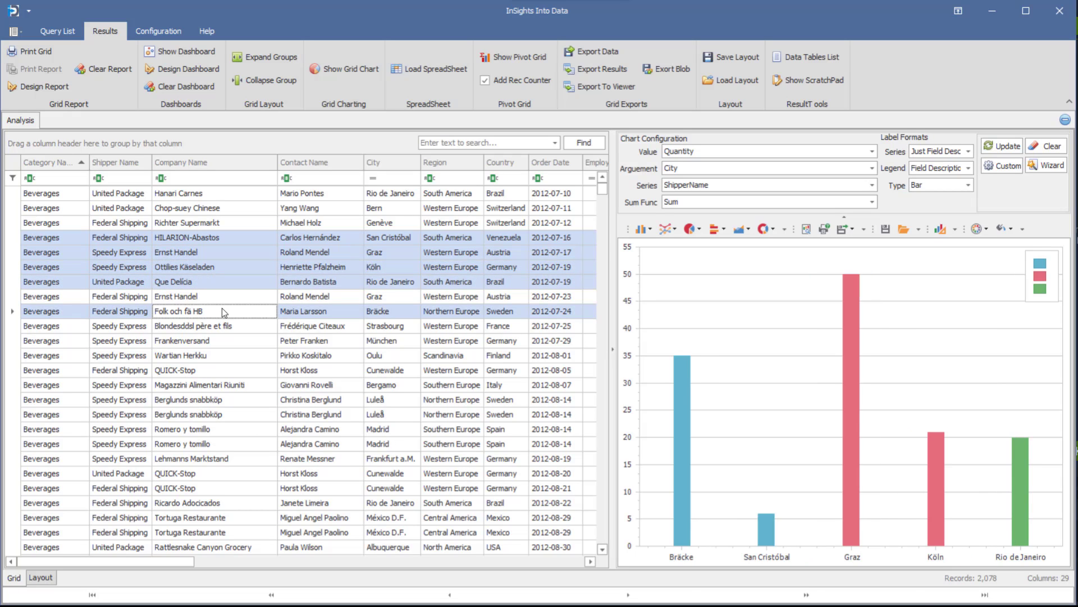
Chart all grid records in a much wider chart pane and inspect the quantities per shipper for Boise
key("ctrl+a")
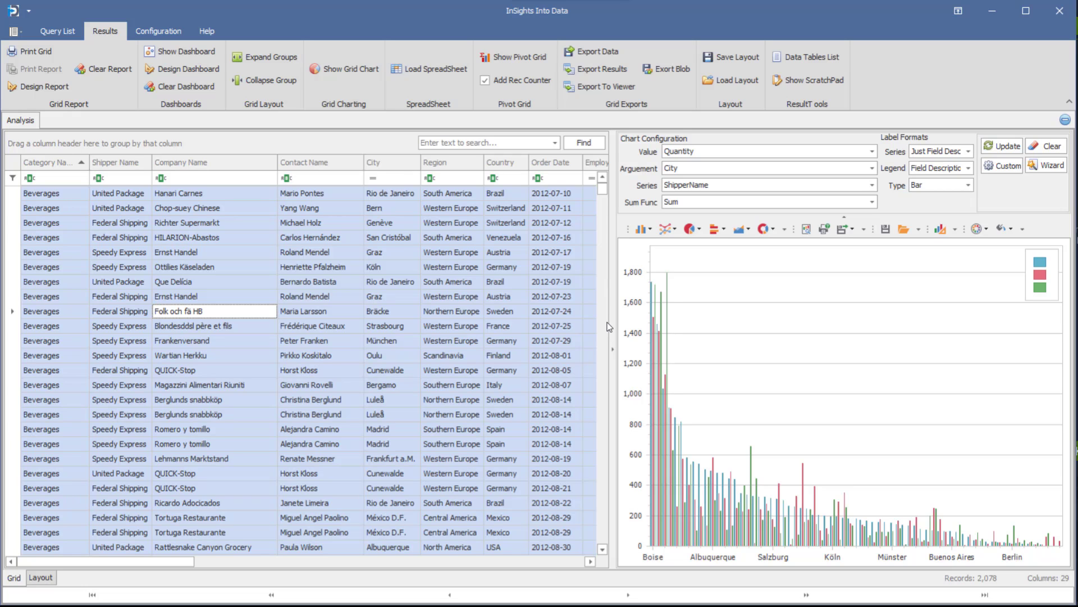
left_click_drag(611, 322, 197, 322)
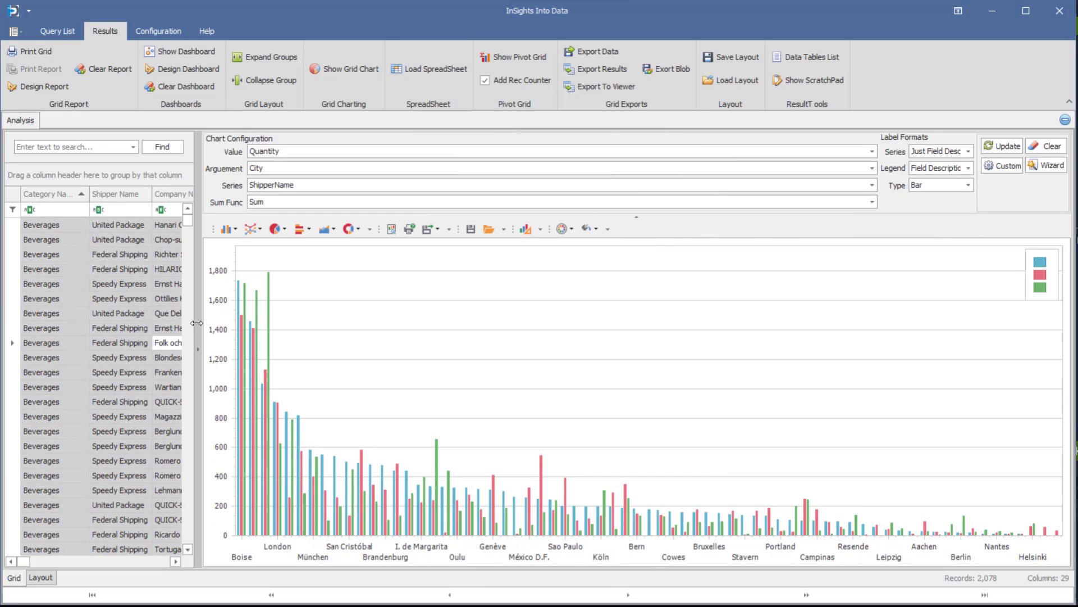
mouse_move(249, 413)
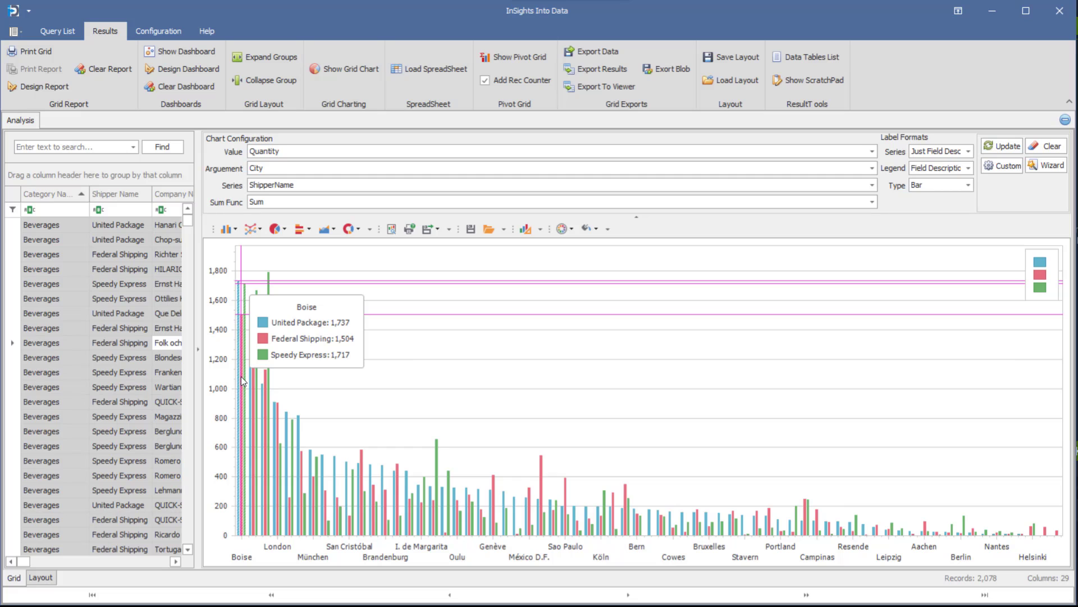
Review the chart's available export formats, including the image formats, without exporting anything
left_click(438, 231)
mouse_move(458, 347)
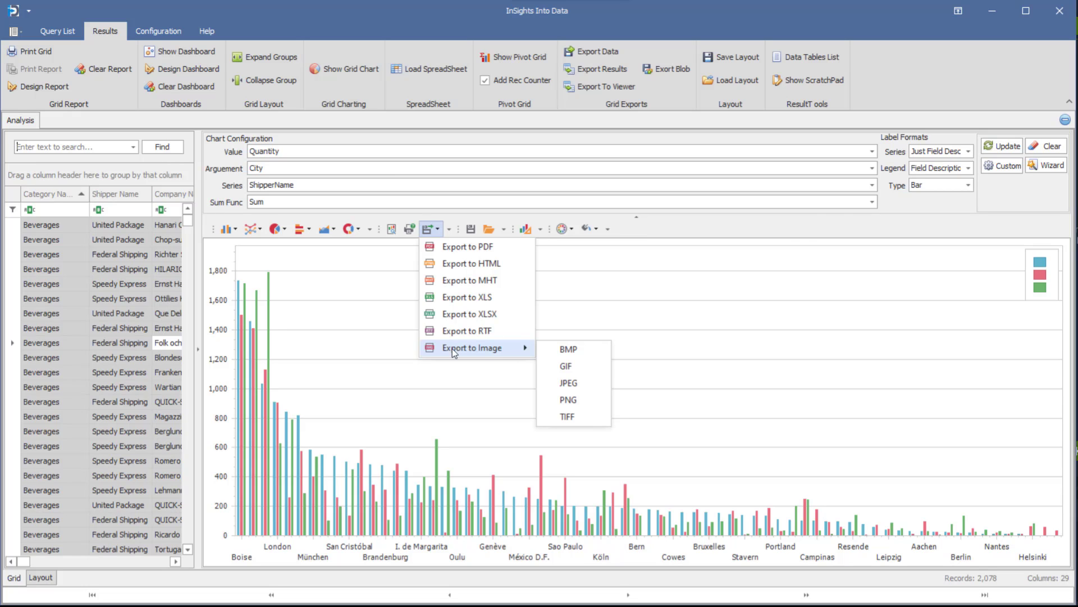
left_click(400, 347)
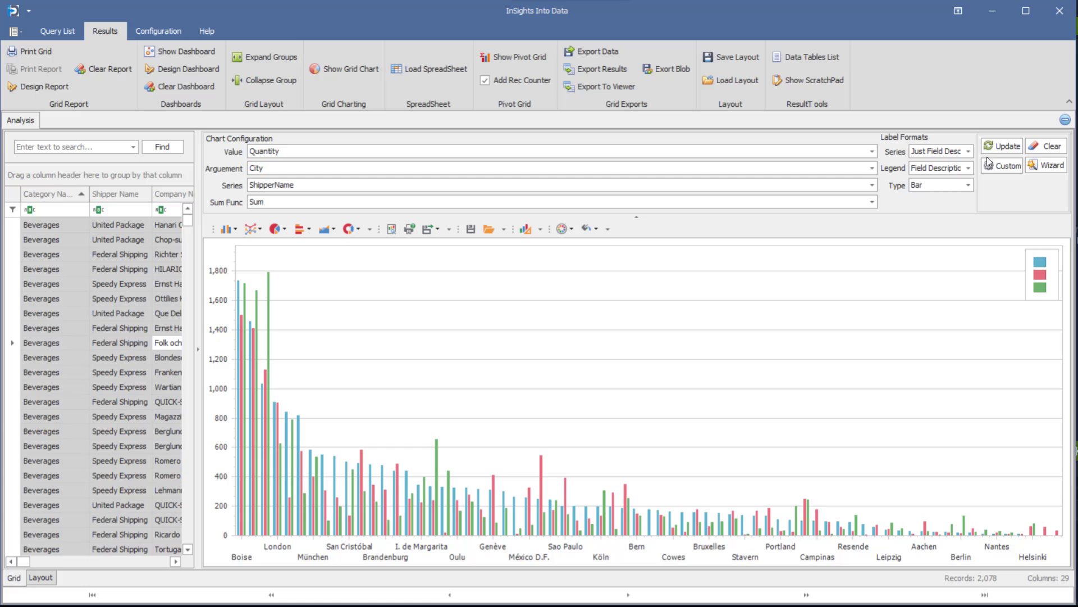
Clear the chart with its value, argument and series fields, and collapse the chart pane to show the full grid
left_click(1050, 148)
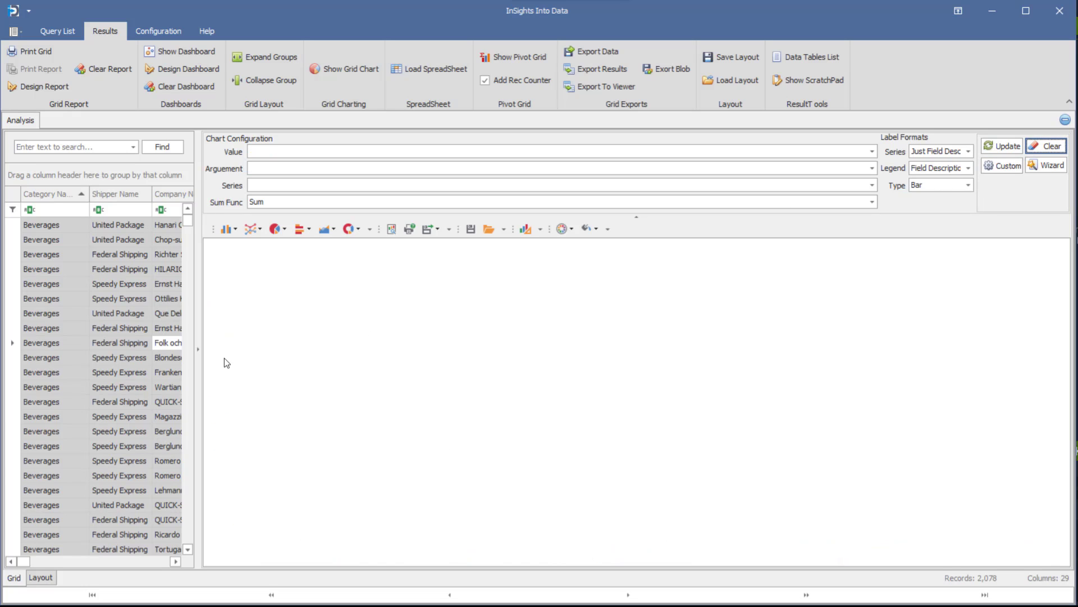
left_click(198, 349)
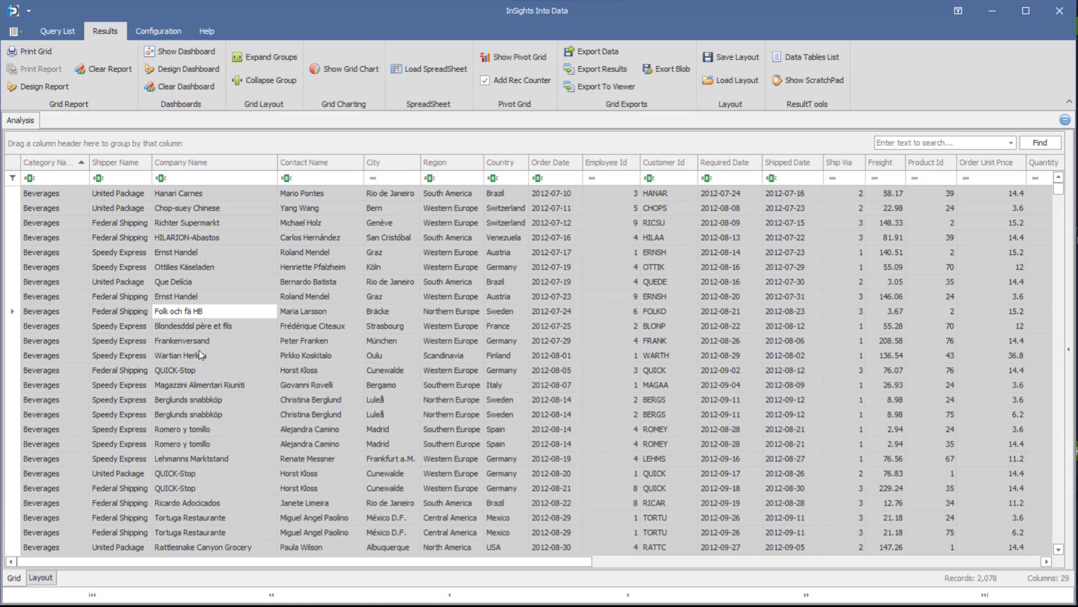